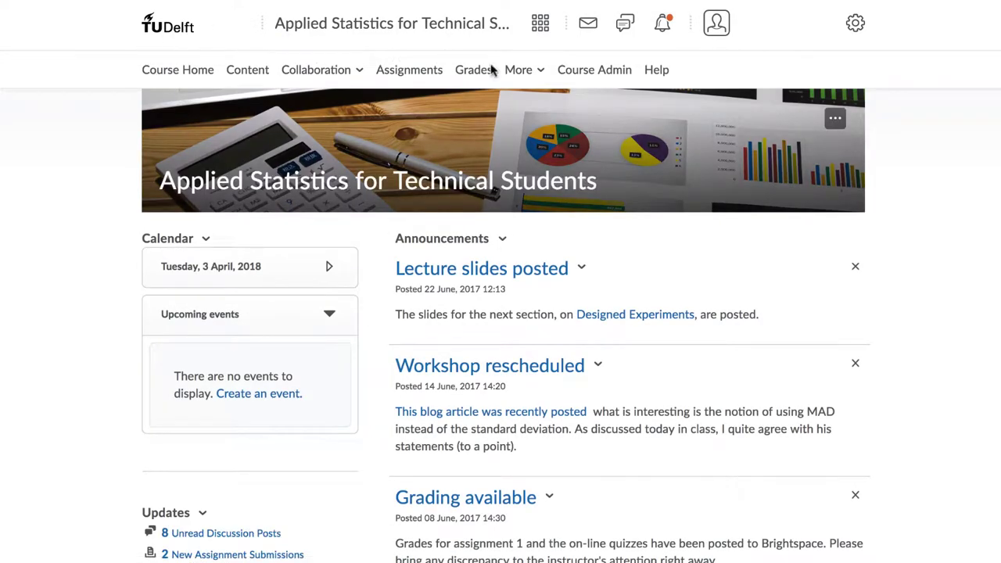
Step: Open the grade management list of the course from its administration tools
click(579, 72)
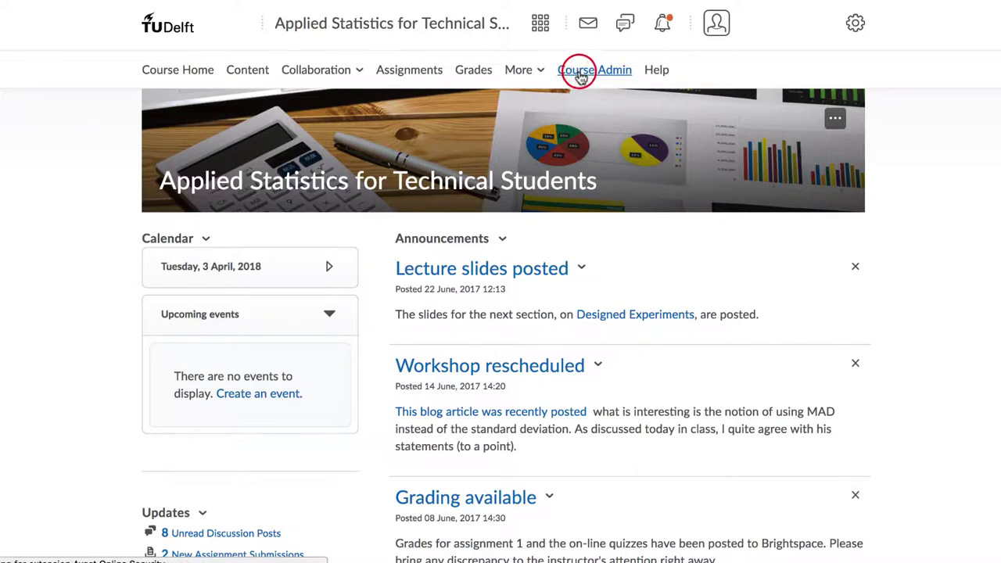
scroll(451, 394, down, 1)
scroll(450, 394, down, 2)
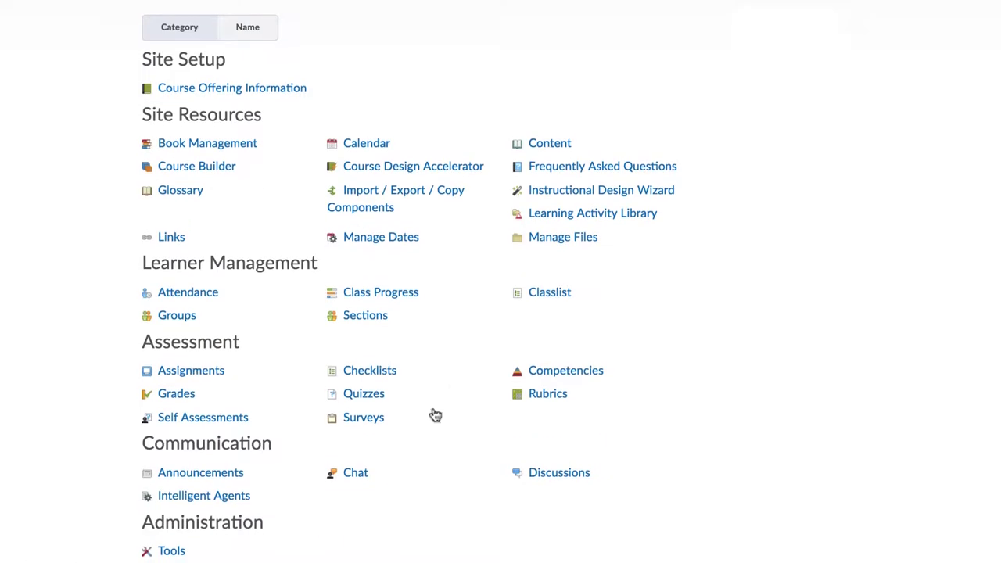
click(185, 394)
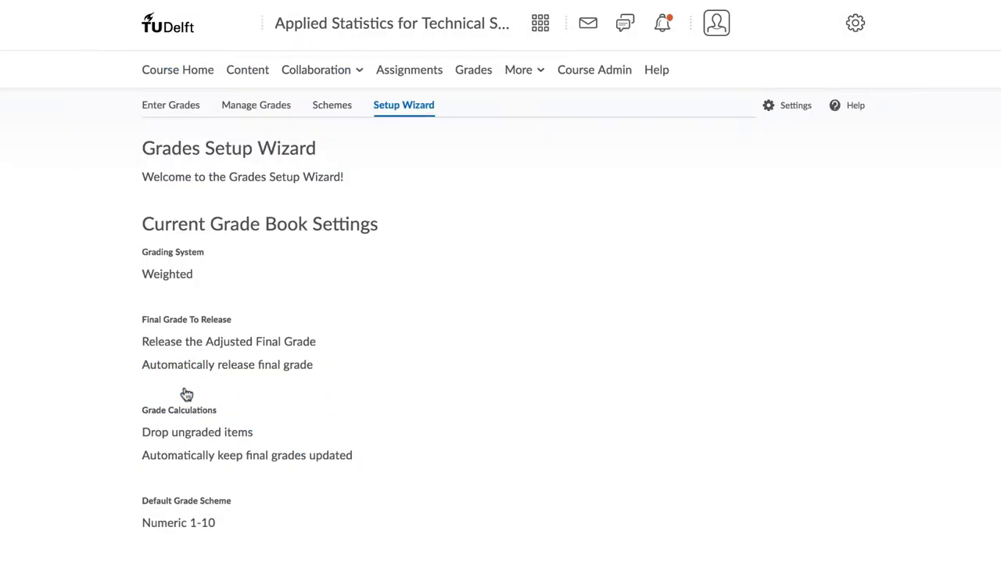
click(269, 107)
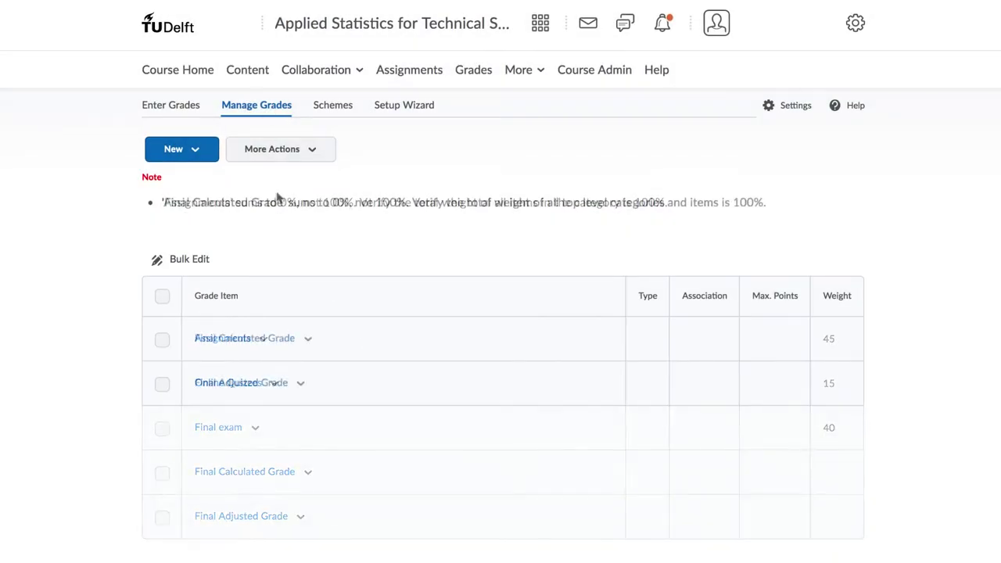
Step: Start a new grade category named Assignments and set its weight to 45
click(195, 150)
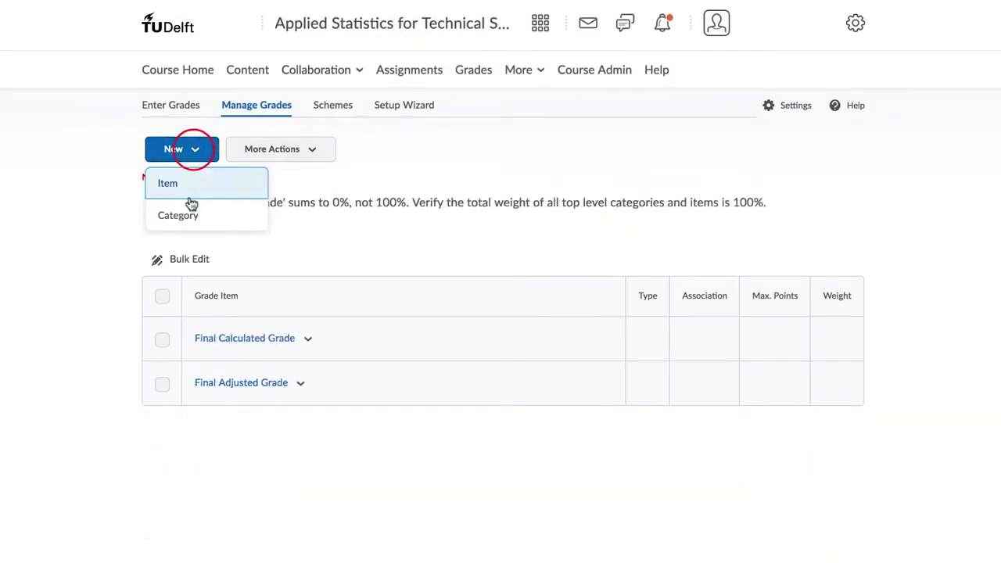
click(190, 214)
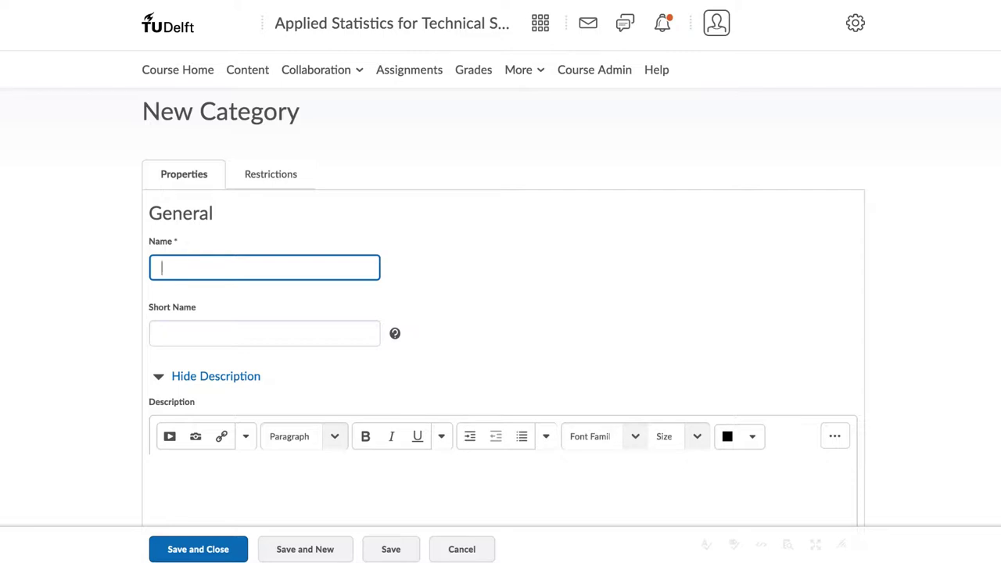
text(Assignments)
scroll(211, 326, down, 5)
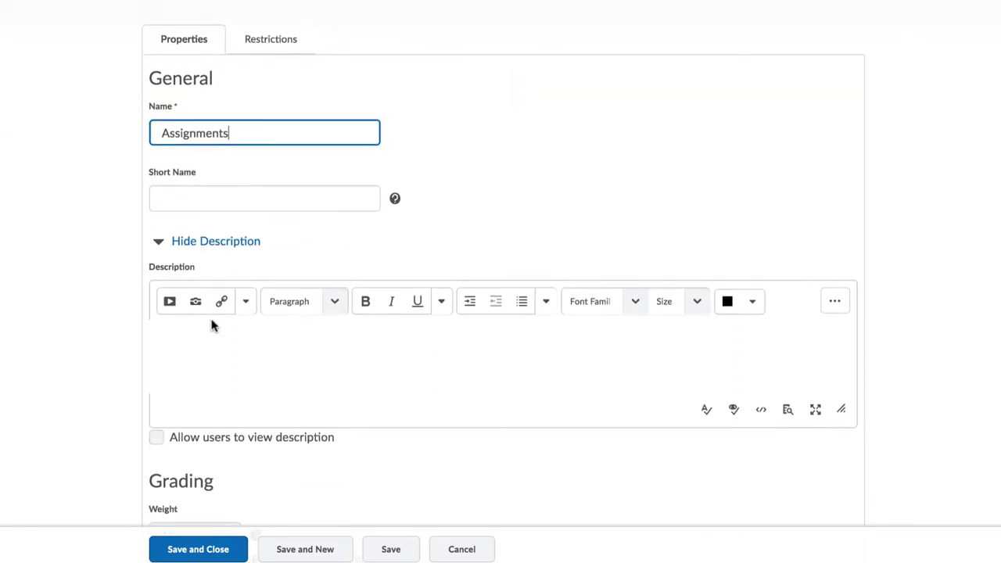
click(177, 339)
double_click(177, 339)
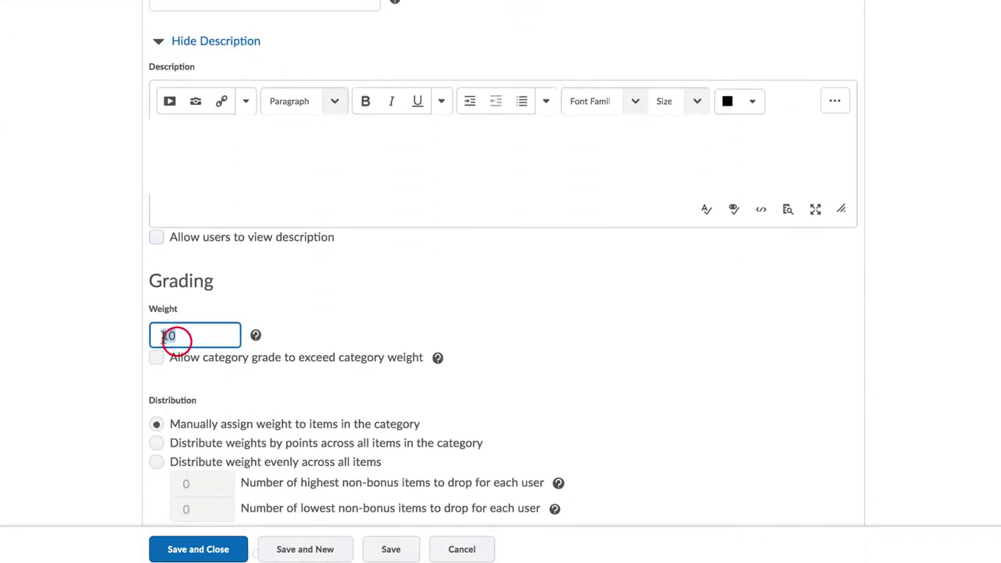
text(45)
Step: Enable displaying the class average and grade distribution to users for the Assignments category, and save and close it
scroll(177, 339, down, 1)
scroll(156, 339, down, 2)
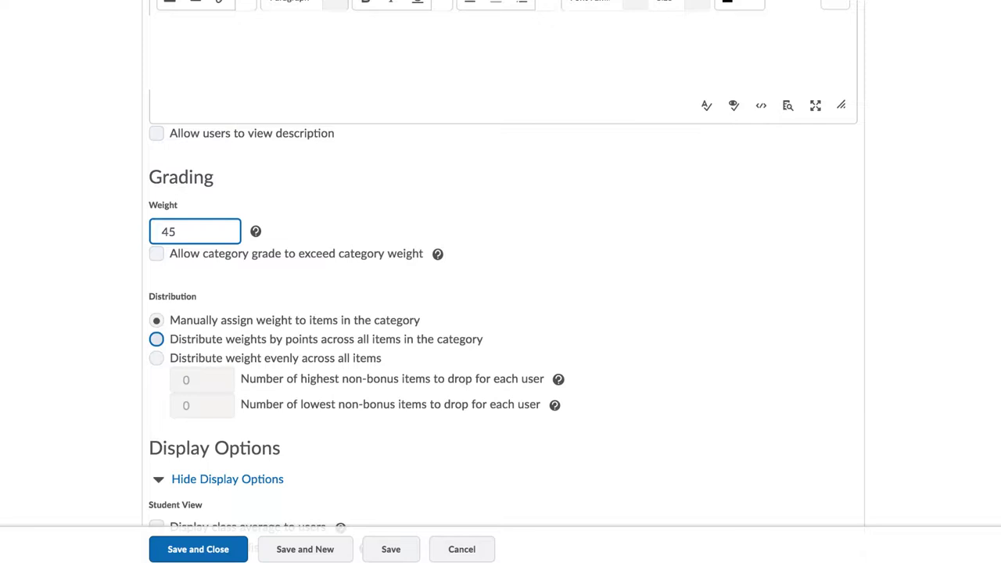
scroll(156, 338, down, 3)
click(157, 392)
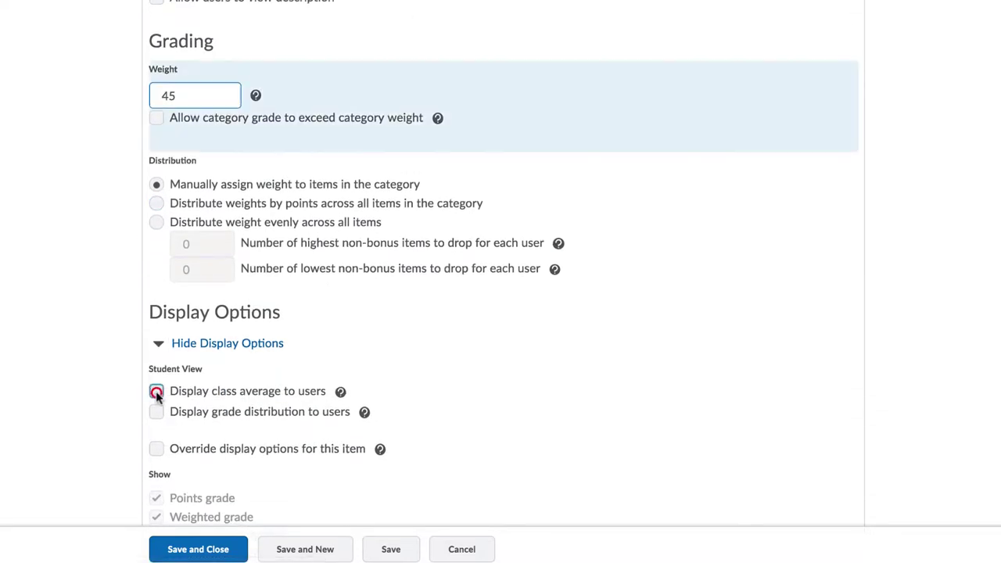
click(156, 412)
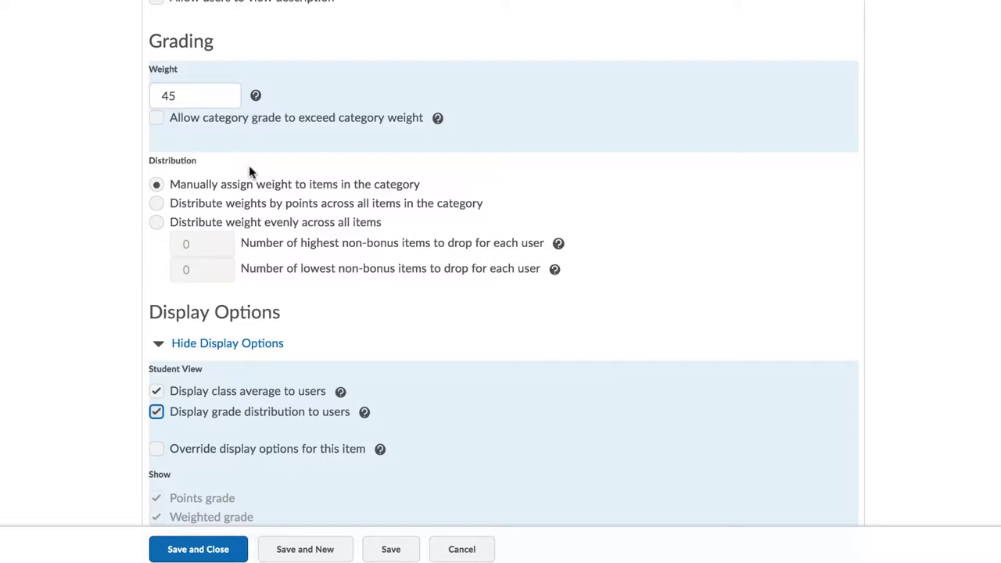
scroll(250, 170, down, 2)
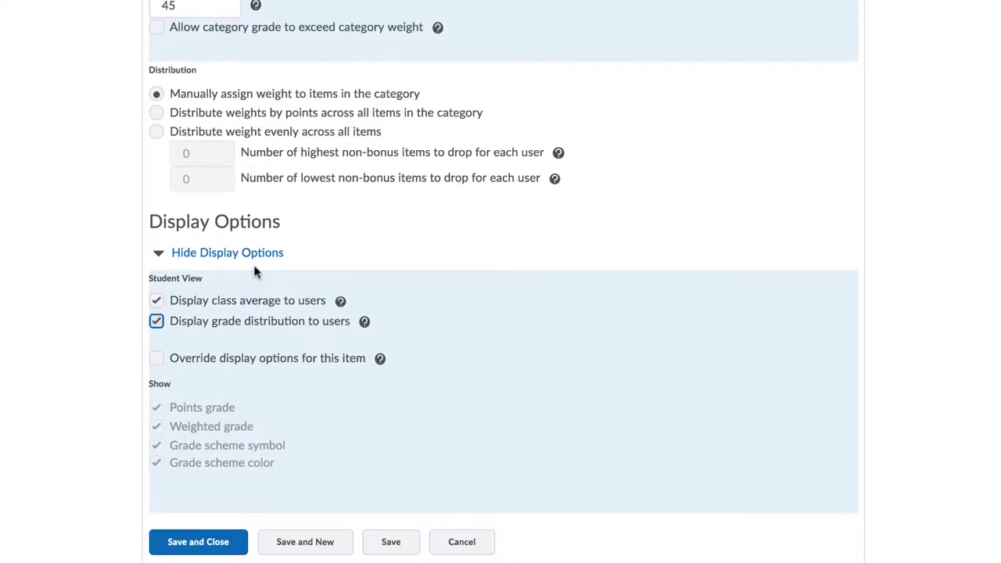
click(208, 546)
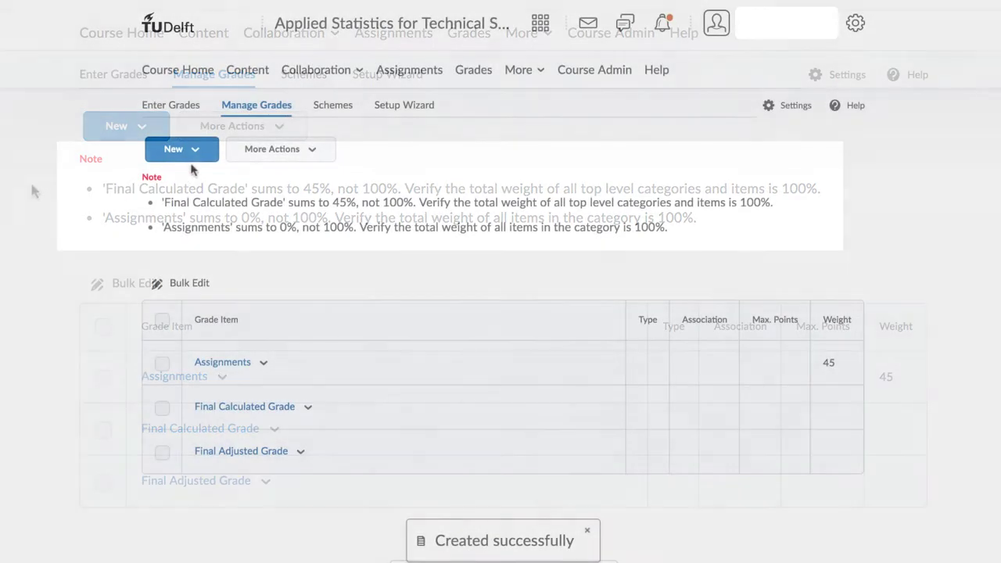
Step: Start another grade category named Online Quizzes and set its weight to 15
click(195, 156)
click(182, 216)
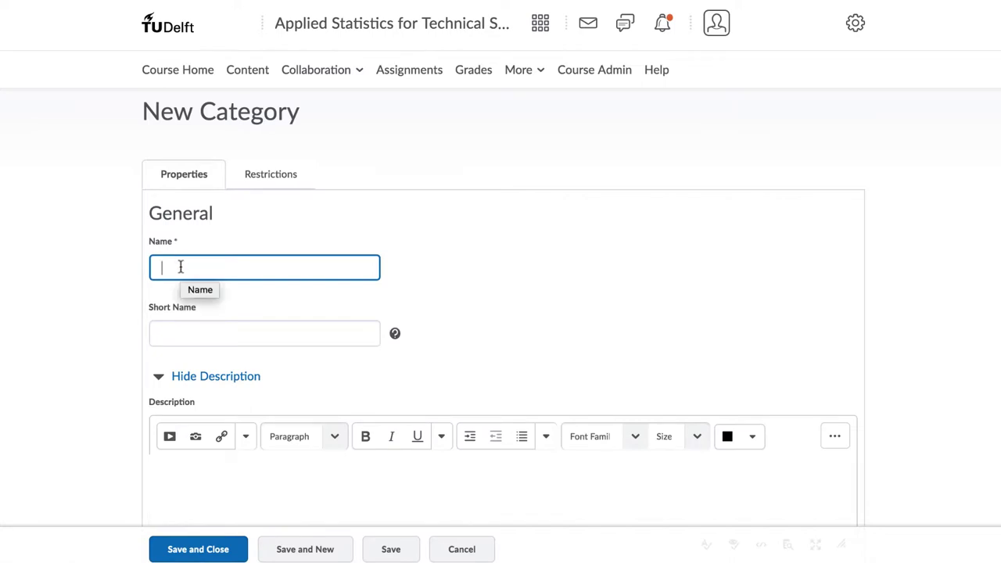
text(On)
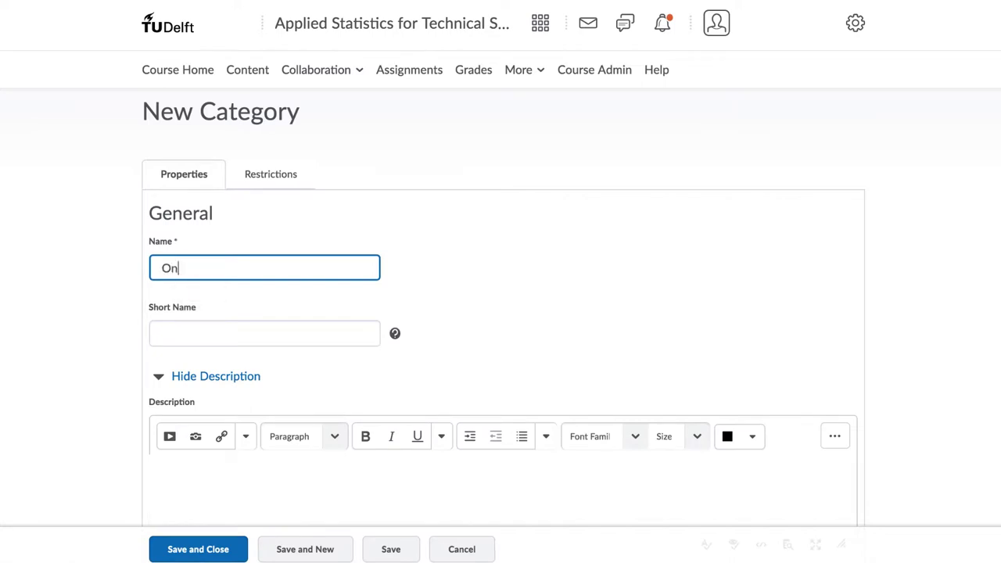
text(line Quizzes)
scroll(186, 305, down, 5)
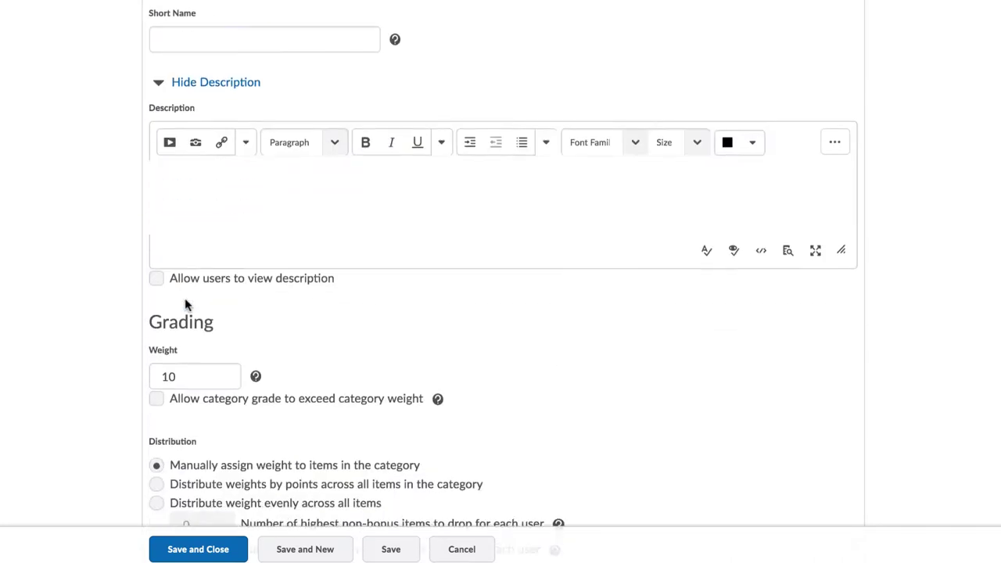
click(179, 338)
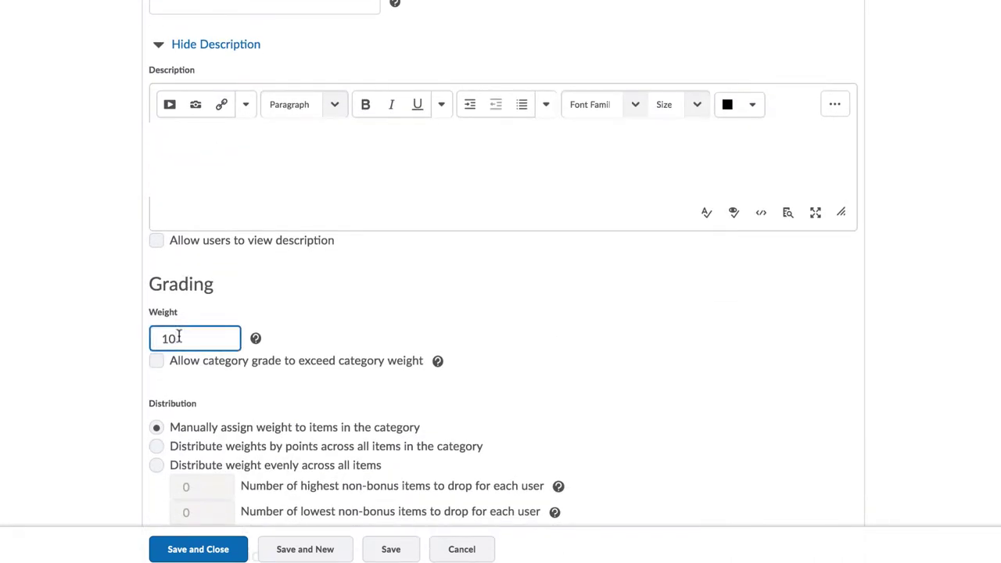
key(BackSpace)
text(5)
Step: Distribute the Online Quizzes weight evenly across all items, drop 1 lowest non-bonus item per user, and save and close the category
scroll(176, 329, down, 3)
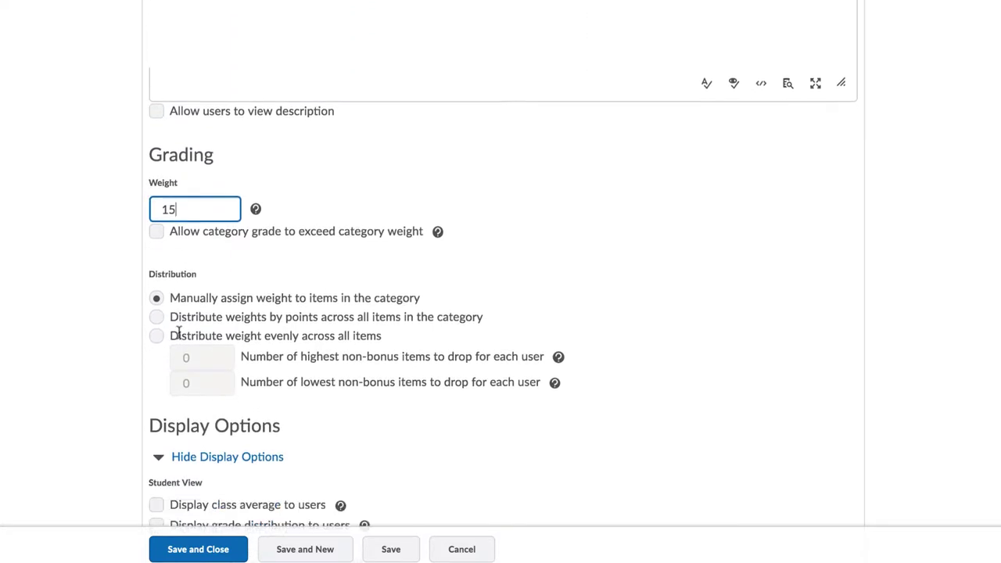
click(157, 280)
click(195, 325)
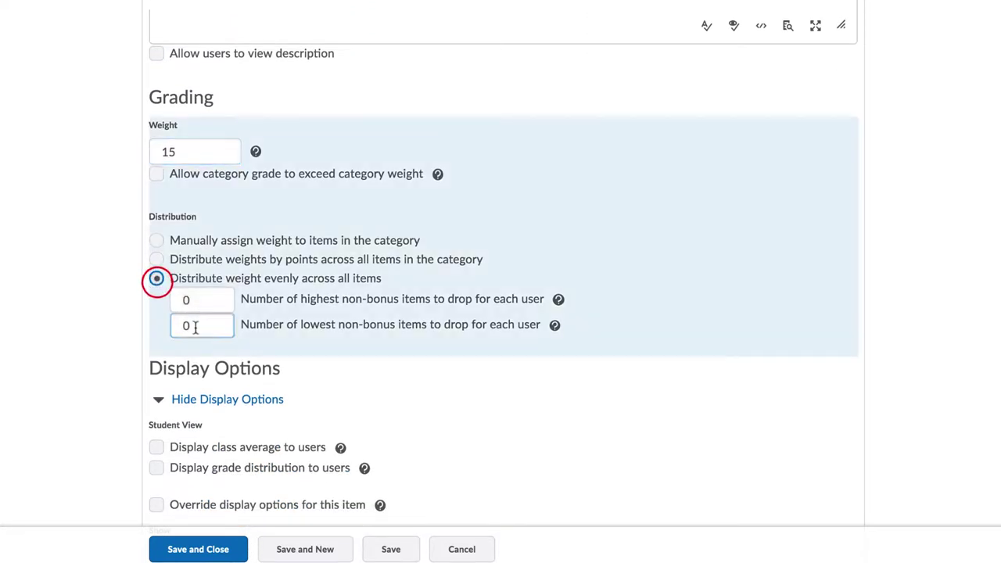
key(BackSpace)
text(1)
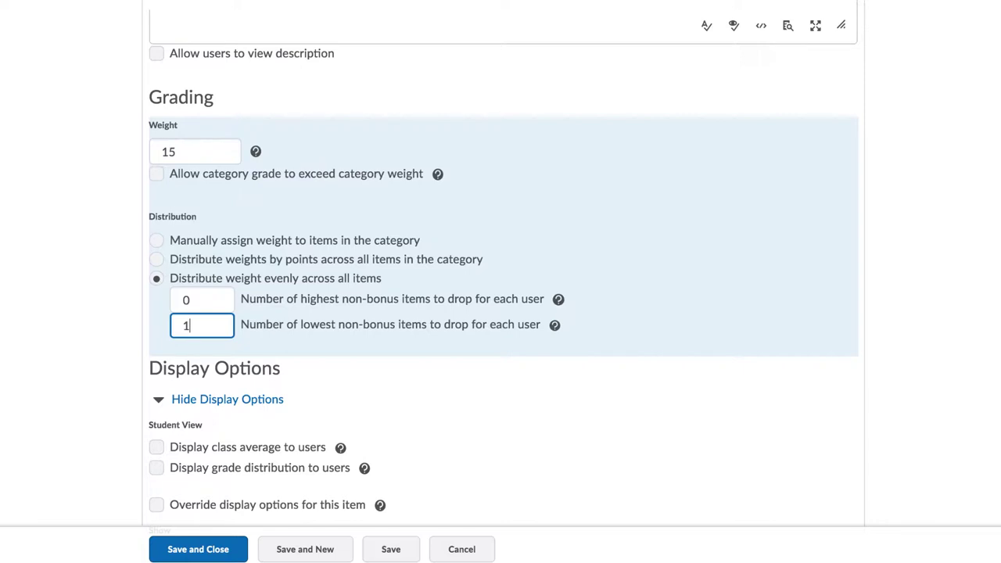
scroll(501, 313, down, 2)
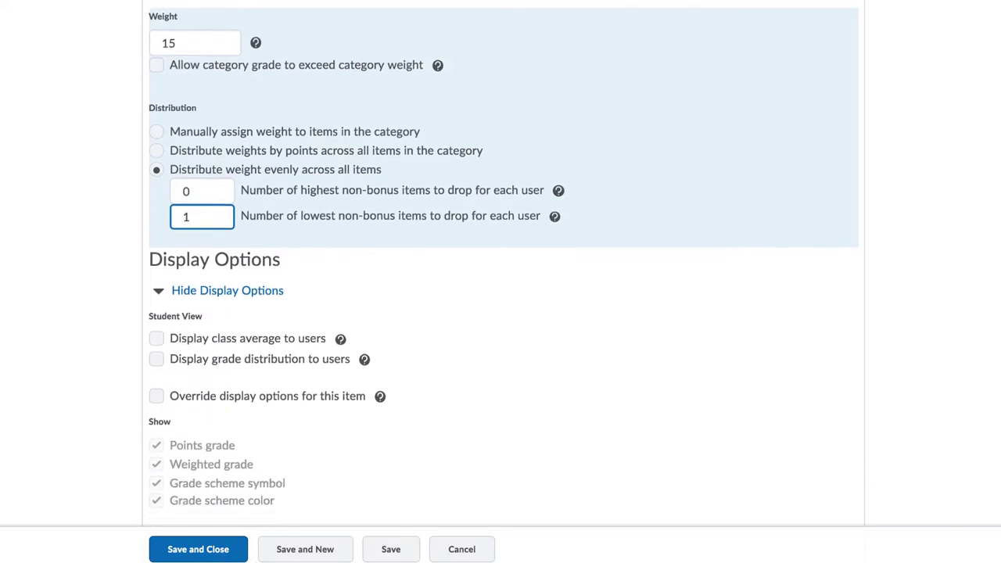
click(190, 543)
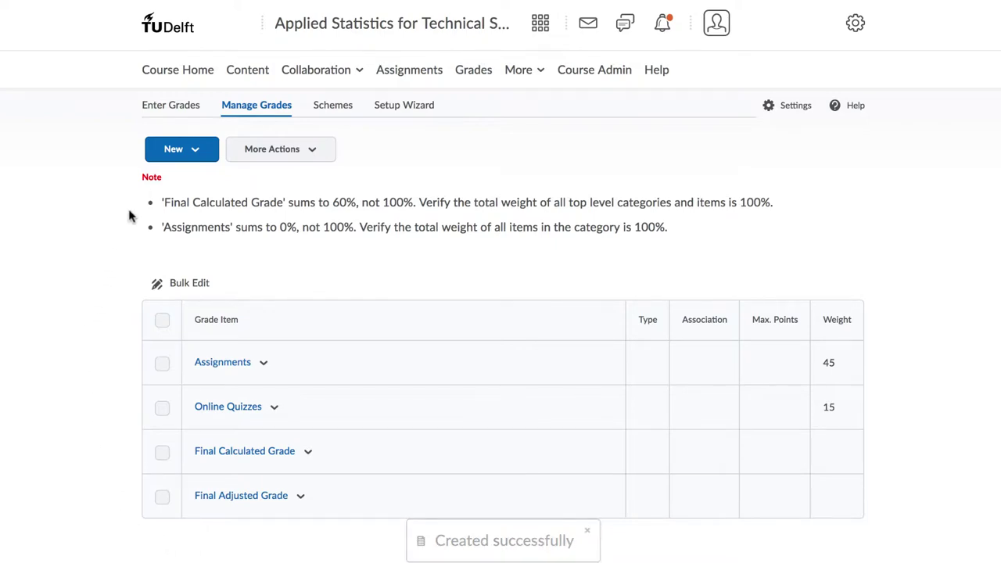
Step: Start a third grade category named Final exam and set its weight to 40
click(199, 154)
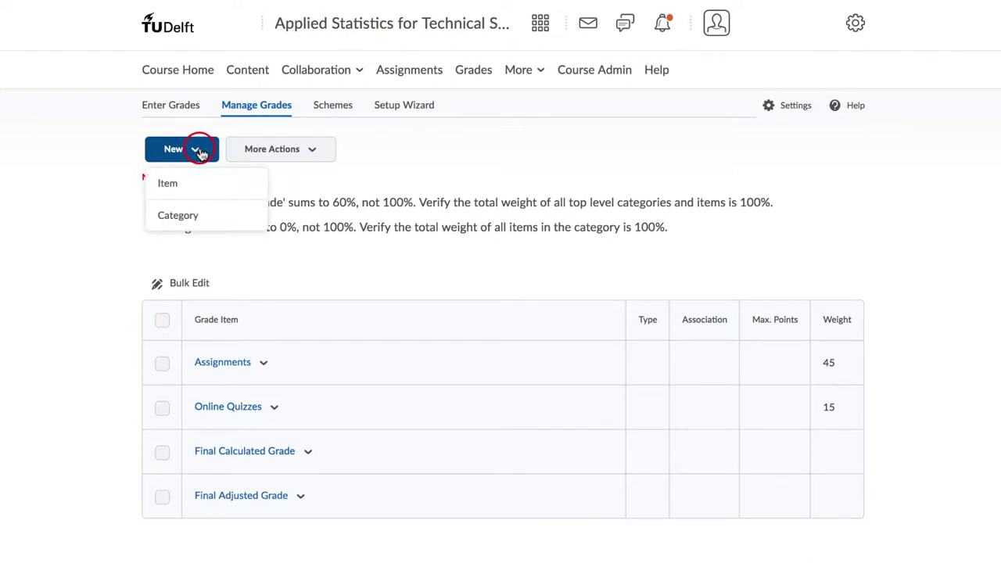
click(185, 217)
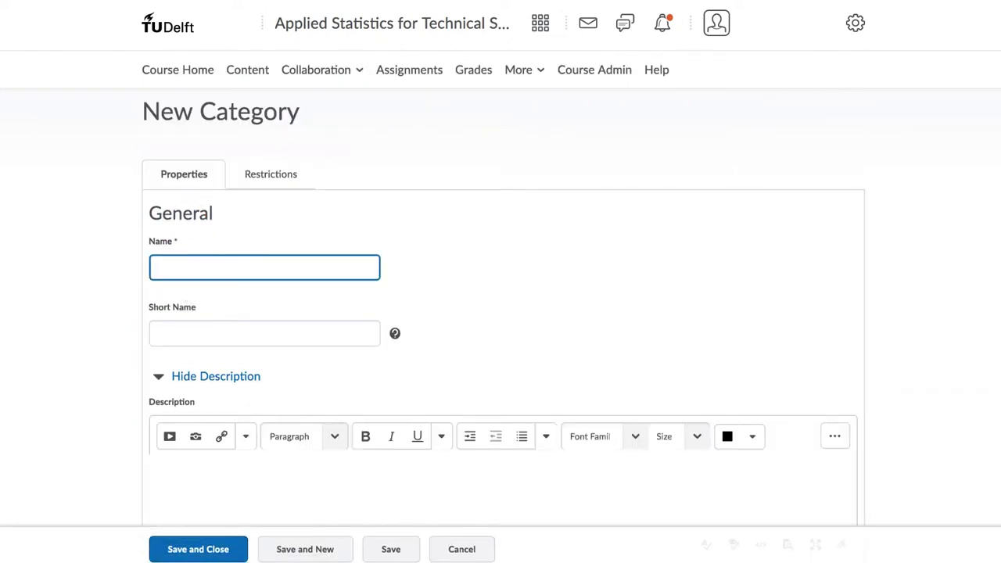
text(Final exam)
click(180, 334)
scroll(180, 333, down, 2)
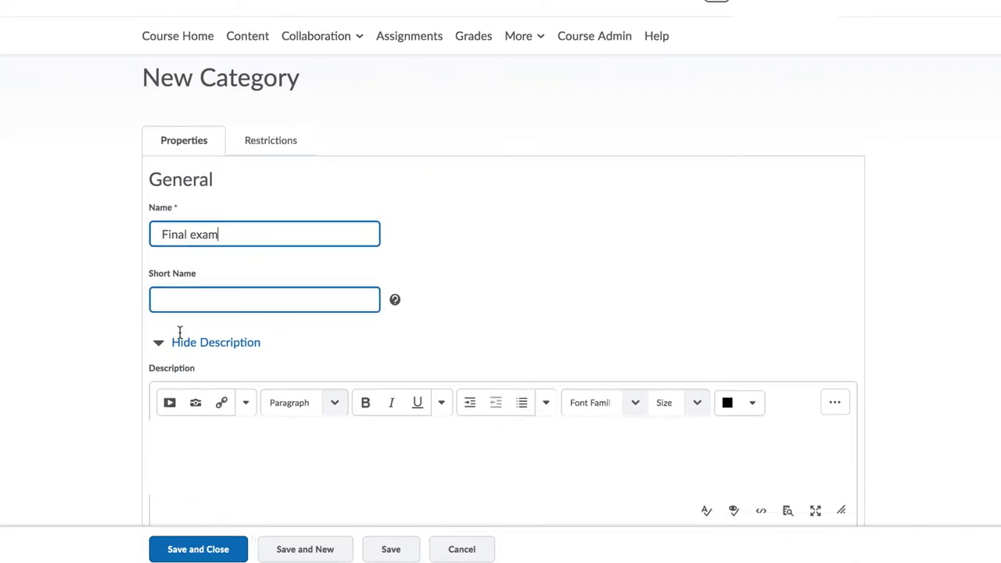
scroll(180, 333, down, 2)
click(172, 413)
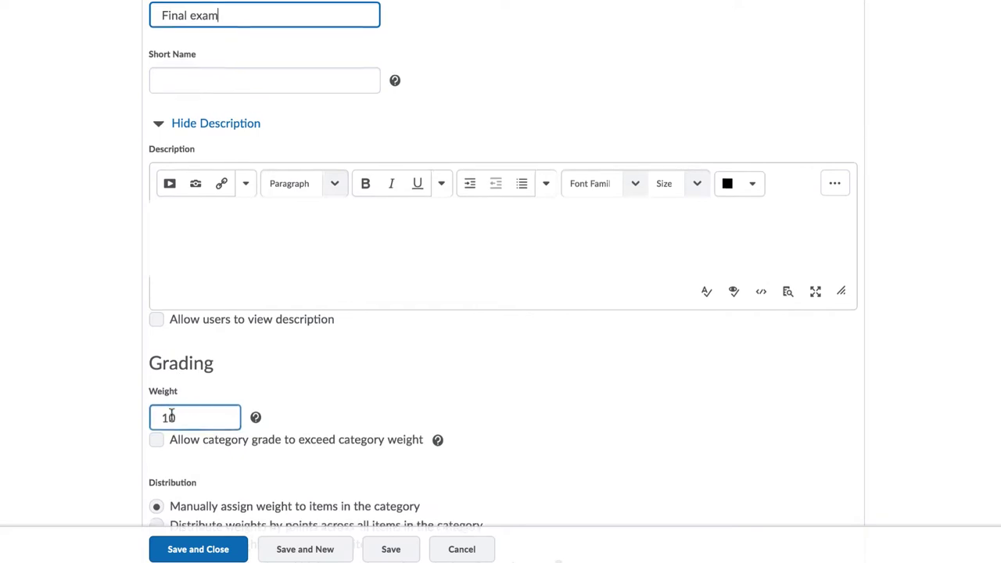
key(BackSpace)
text(4)
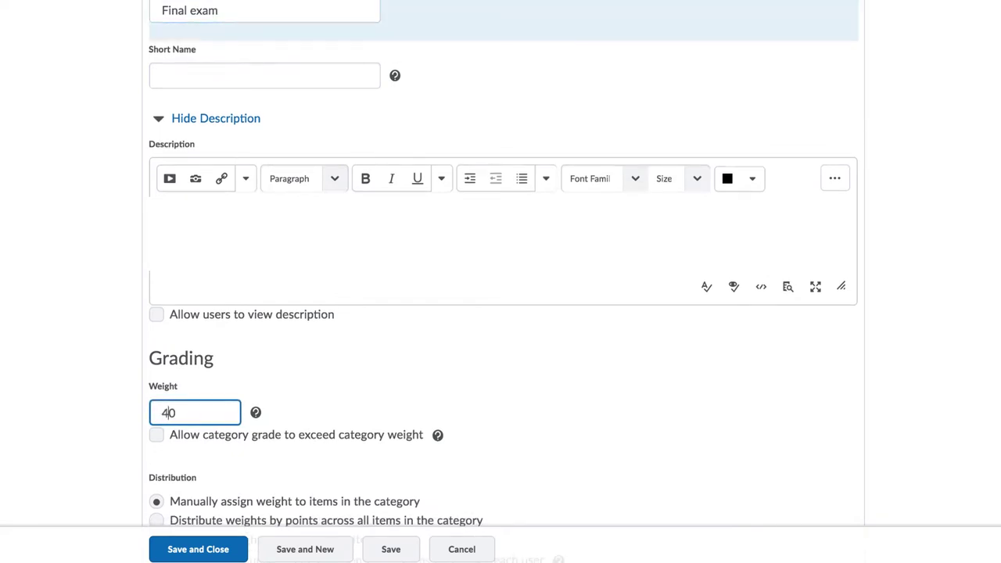
click(138, 429)
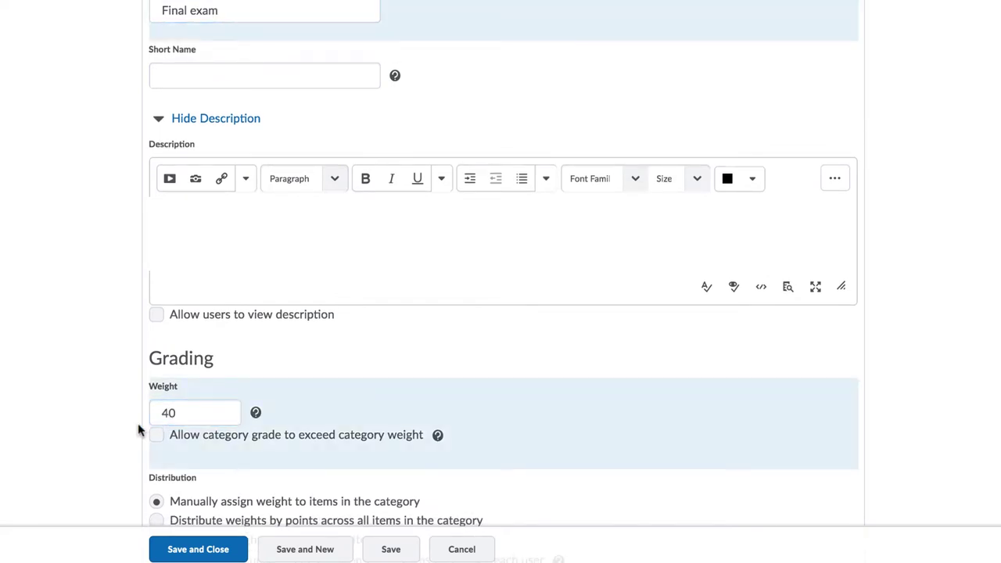
Step: Distribute the Final exam weights by points across all items in the category, and save and close it
scroll(138, 426, down, 5)
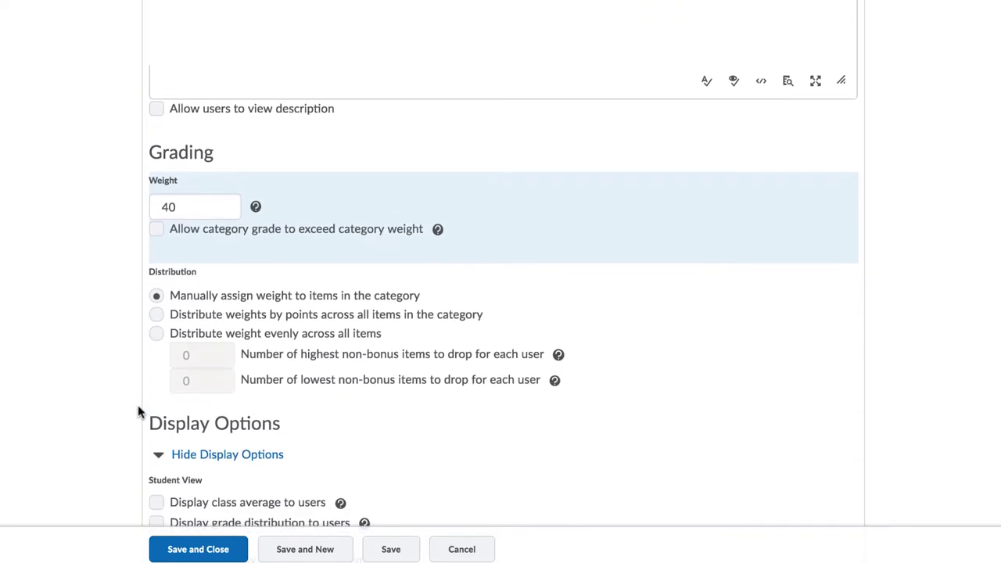
click(156, 314)
click(156, 314)
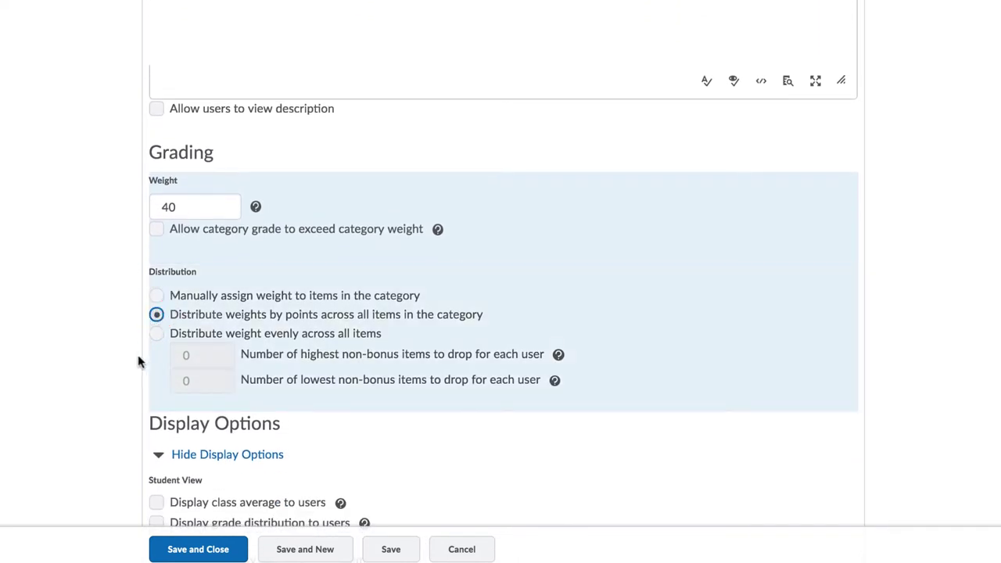
scroll(136, 364, down, 3)
scroll(136, 365, down, 2)
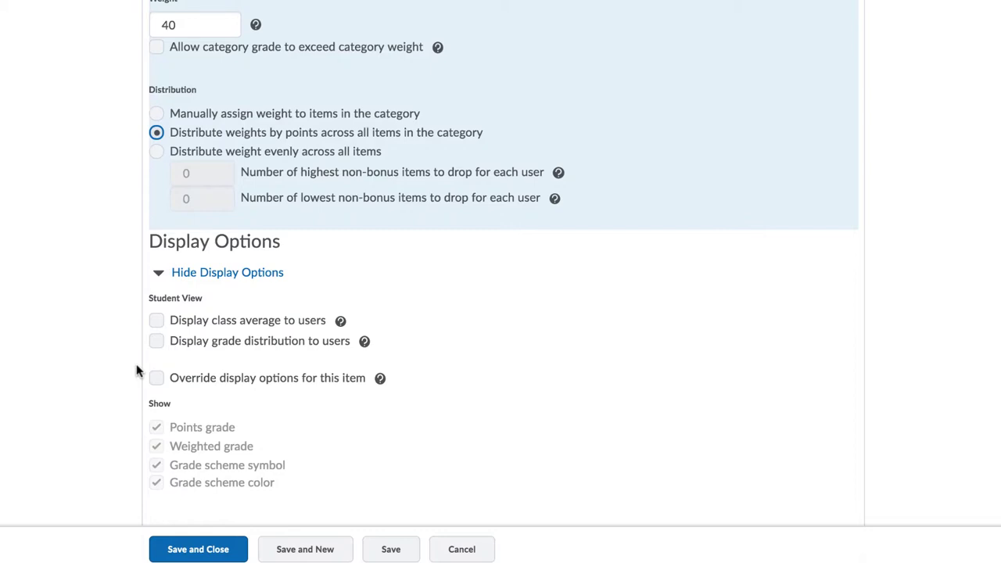
scroll(136, 371, down, 1)
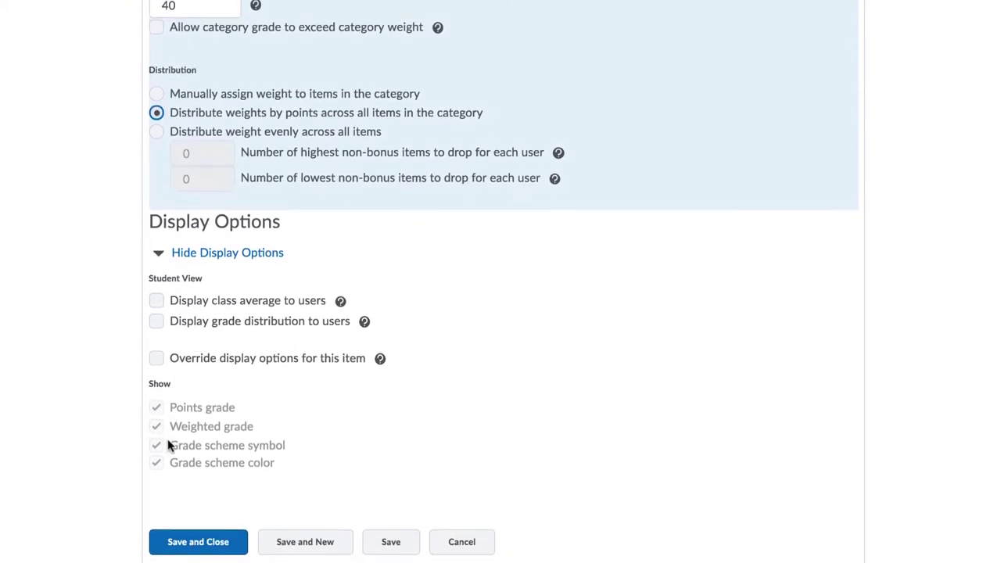
click(209, 544)
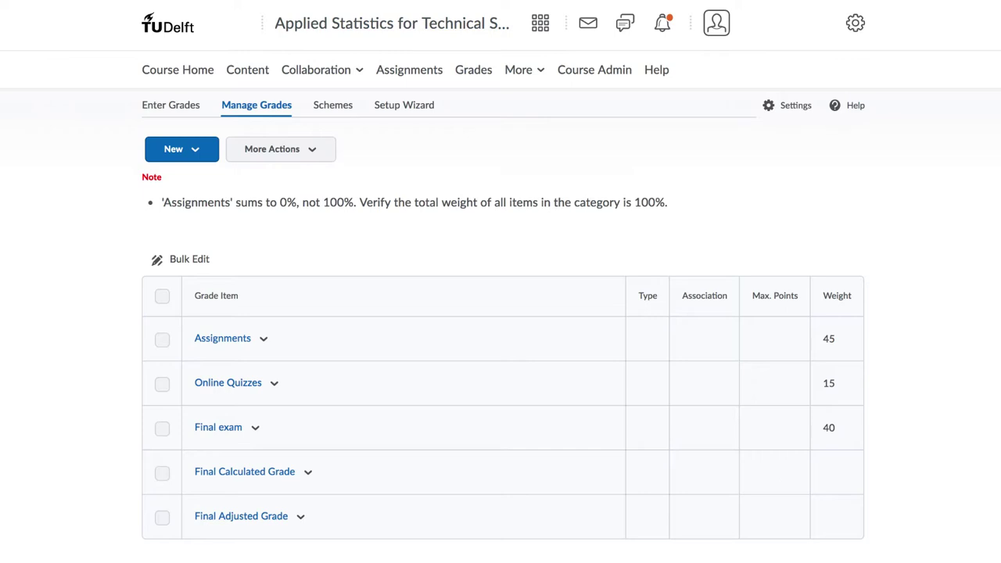
Step: Start a new numeric grade item named Assignment 1 and place it in the Assignments category
click(199, 151)
click(182, 186)
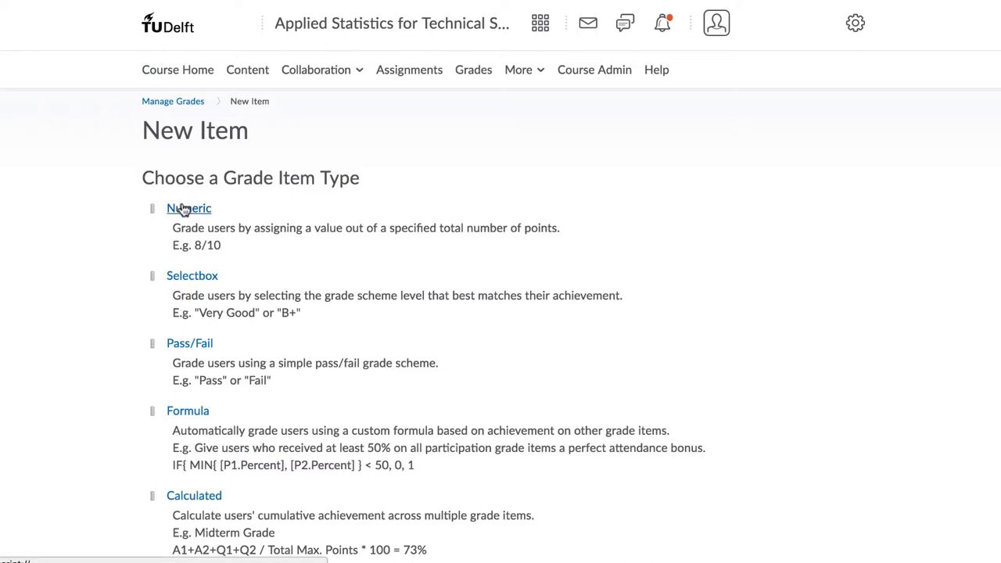
click(181, 207)
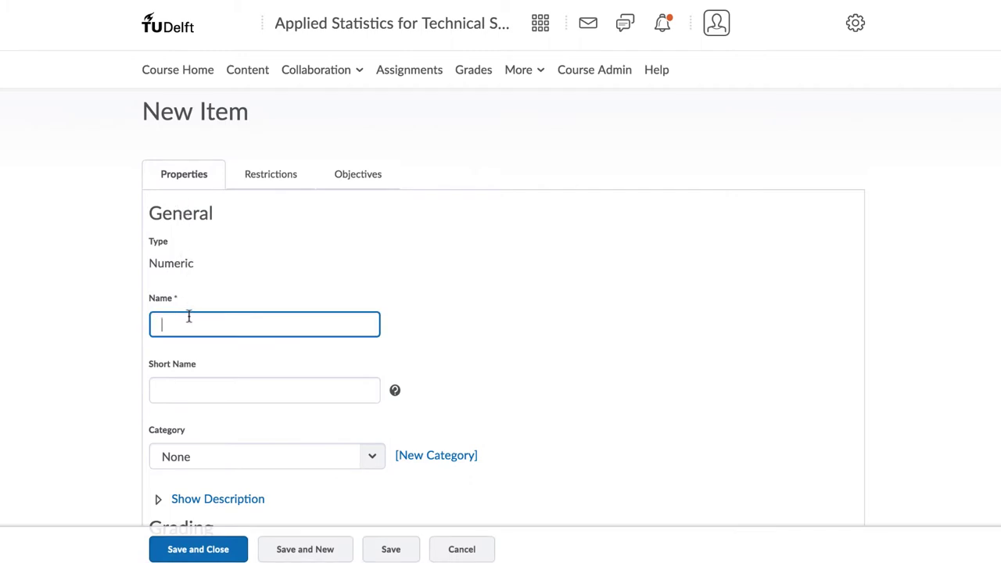
text(Assignment 1)
scroll(187, 354, down, 3)
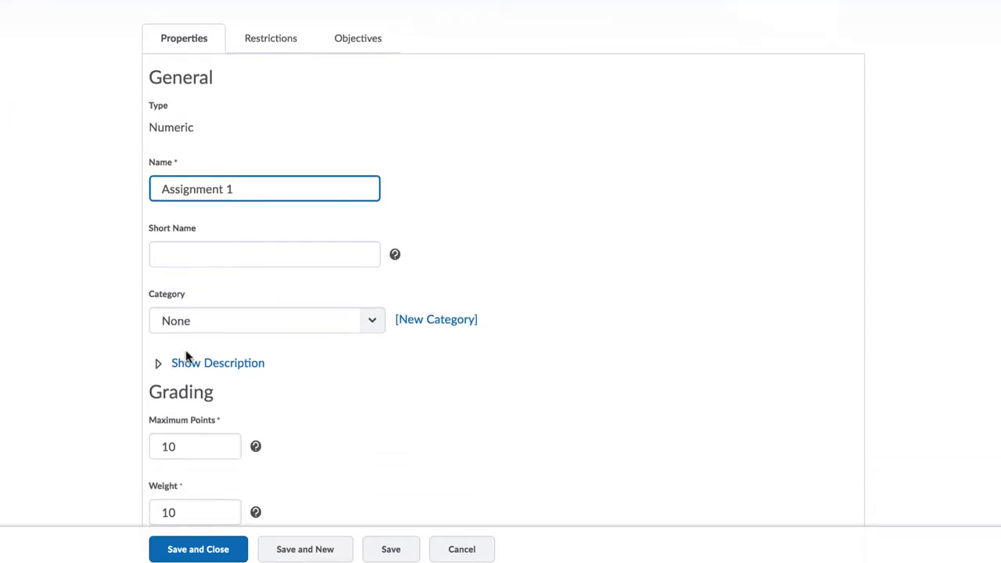
click(190, 328)
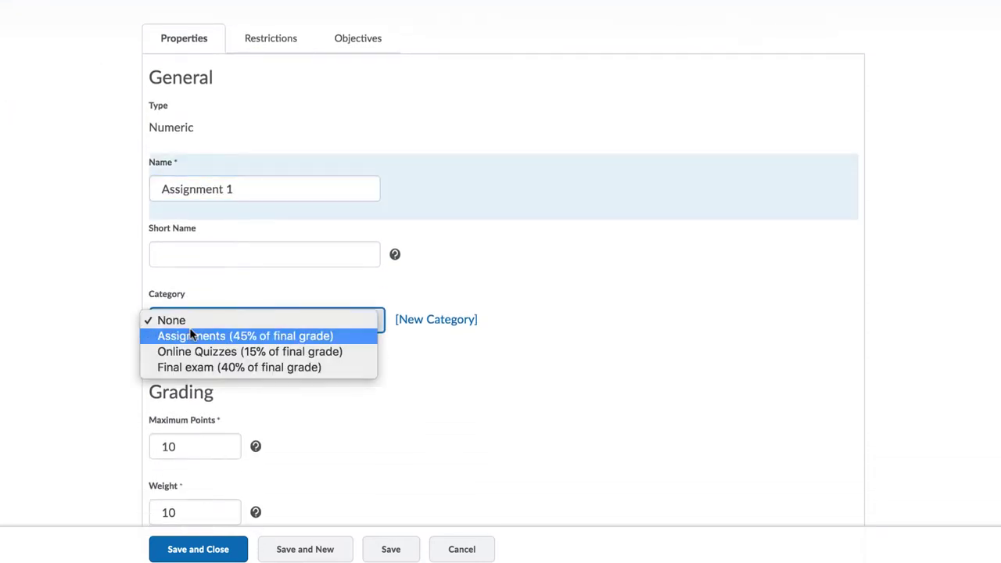
click(190, 336)
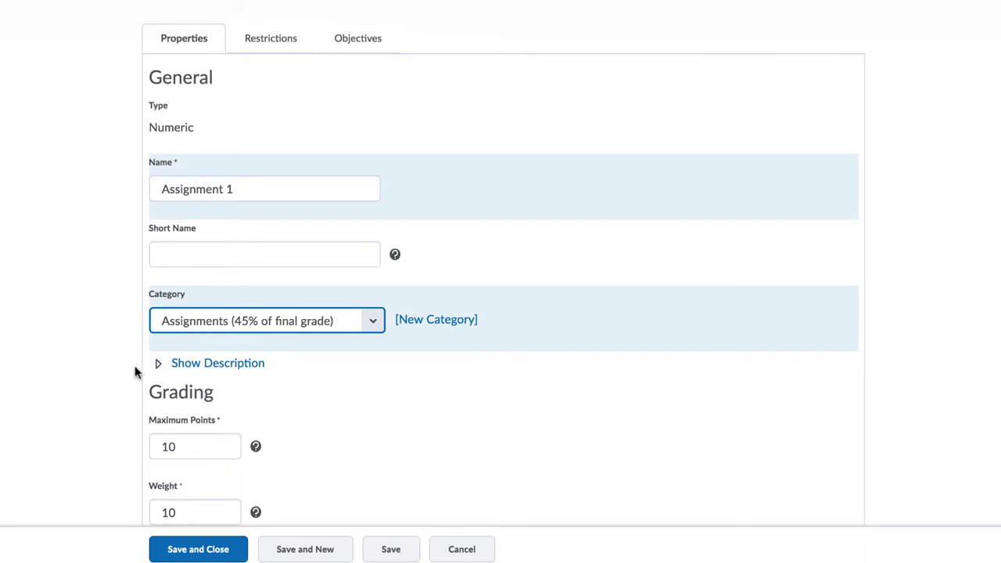
Step: Set Assignment 1's maximum points to 15 and its weight to 25
scroll(134, 373, down, 3)
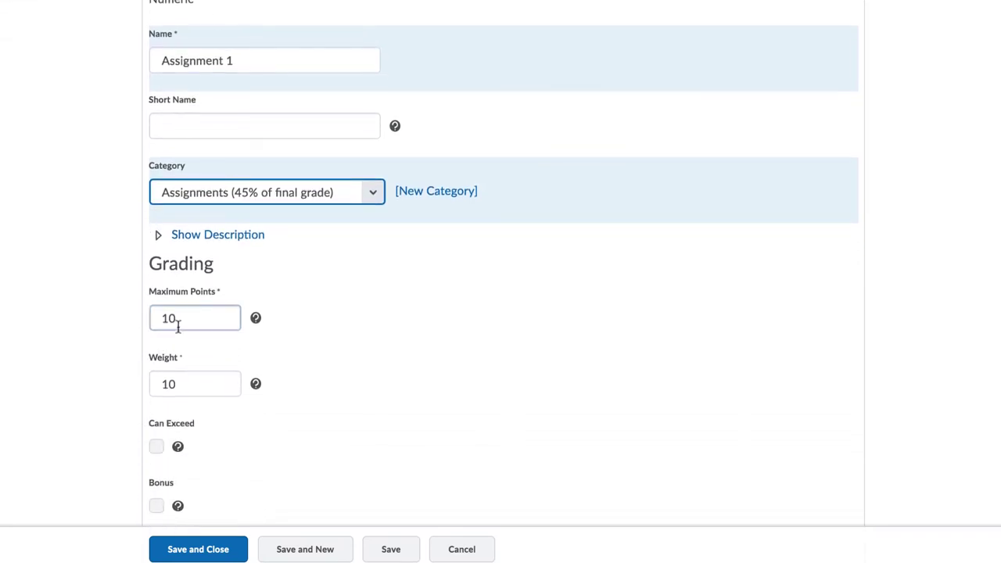
click(188, 327)
key(BackSpace)
text(5)
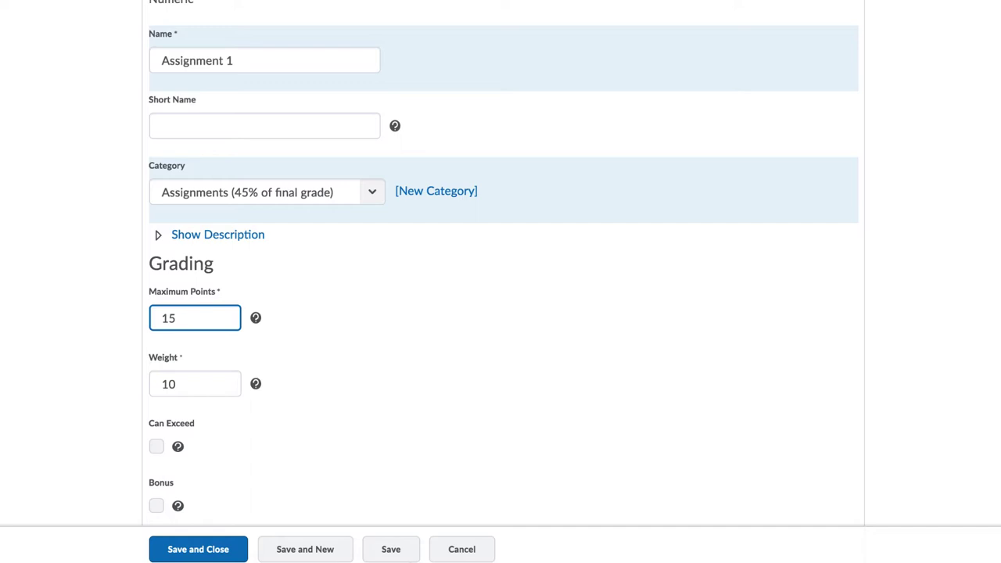
click(169, 384)
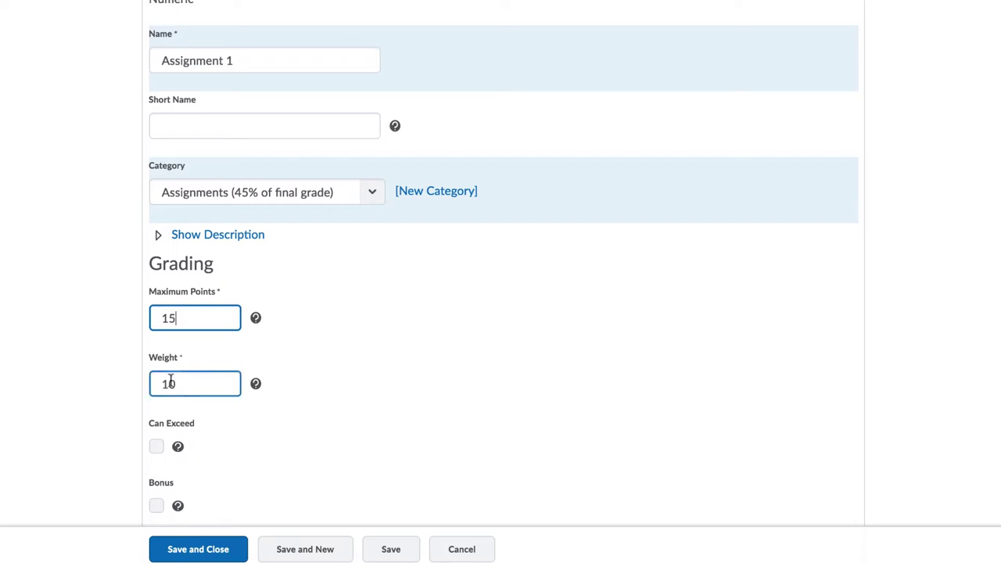
double_click(169, 385)
text(25)
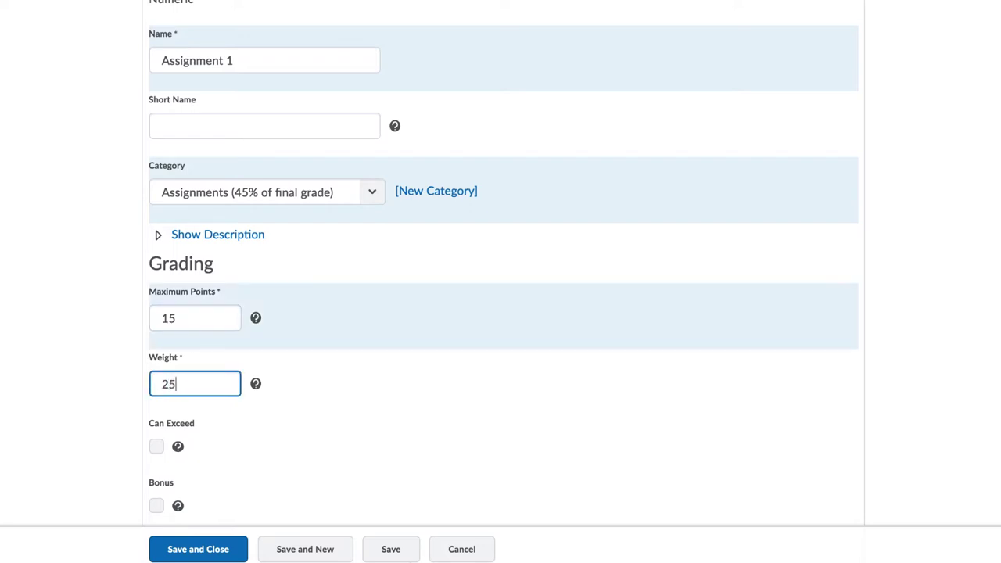
click(109, 449)
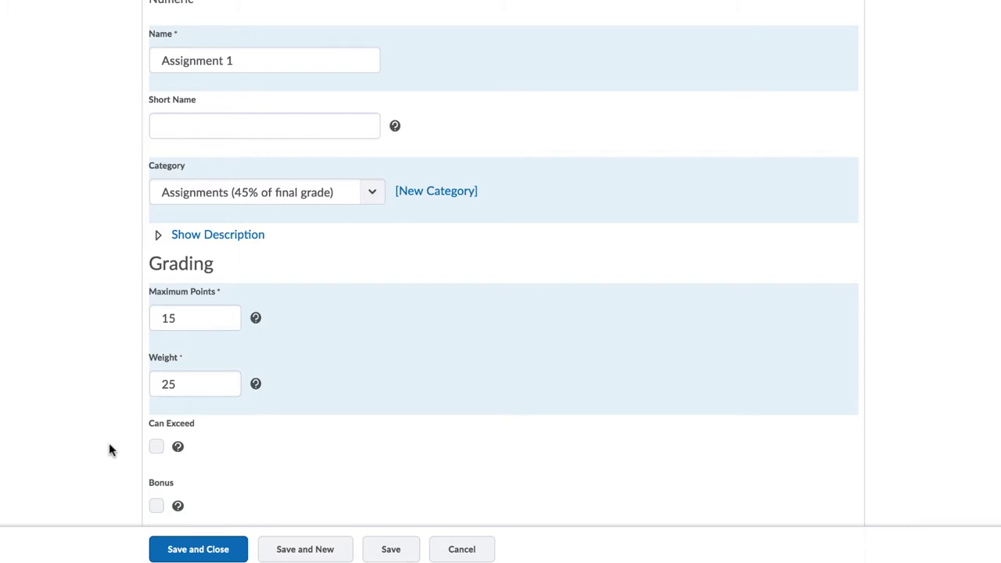
Step: Display the class average and grade distribution to users for Assignment 1, and save and close the item
scroll(109, 443, down, 2)
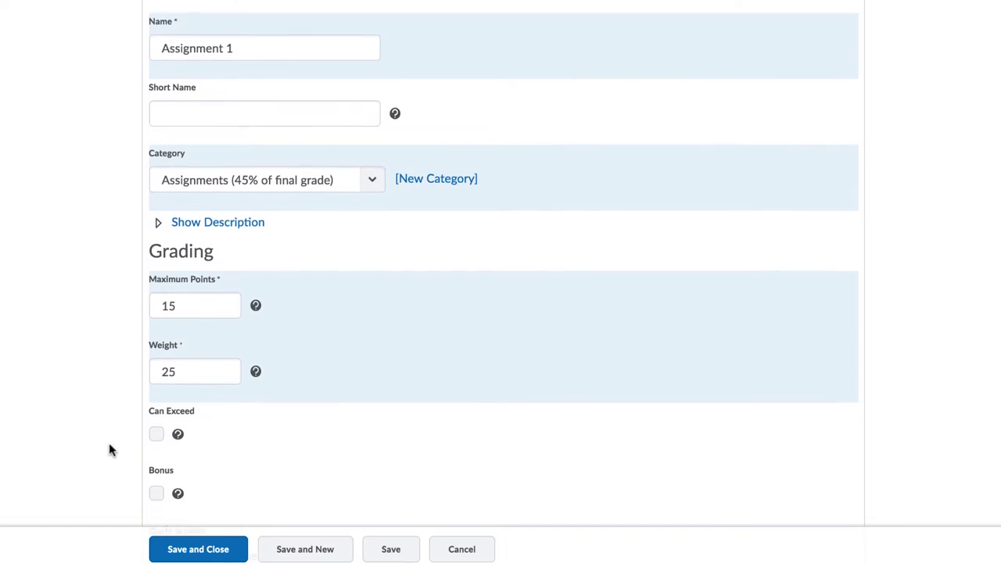
scroll(110, 449, down, 4)
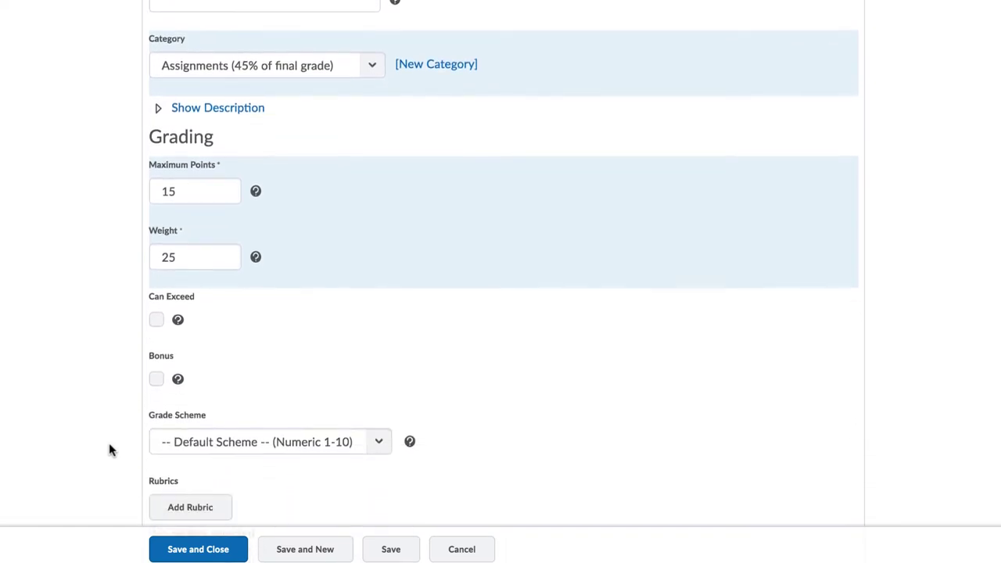
scroll(109, 449, down, 1)
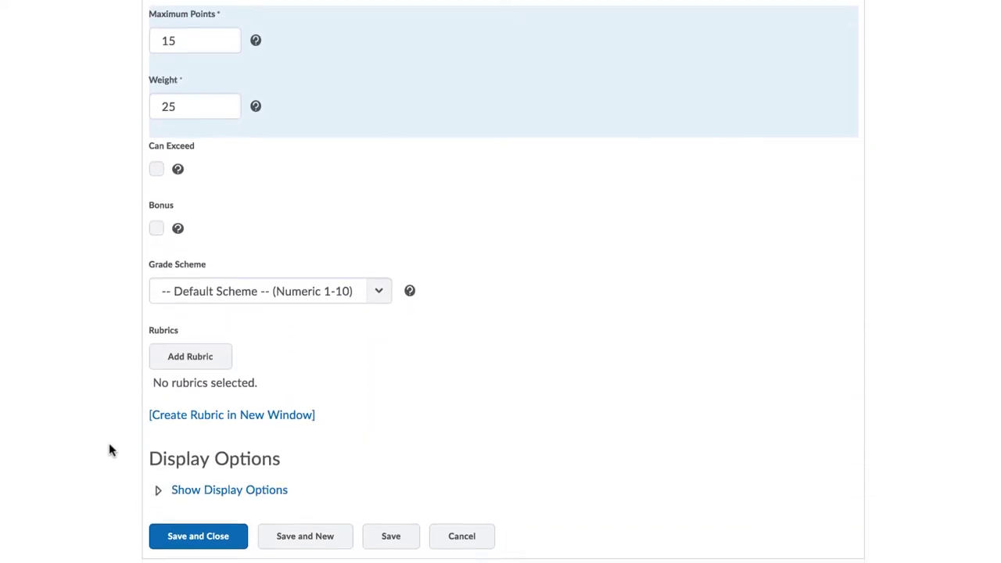
click(157, 496)
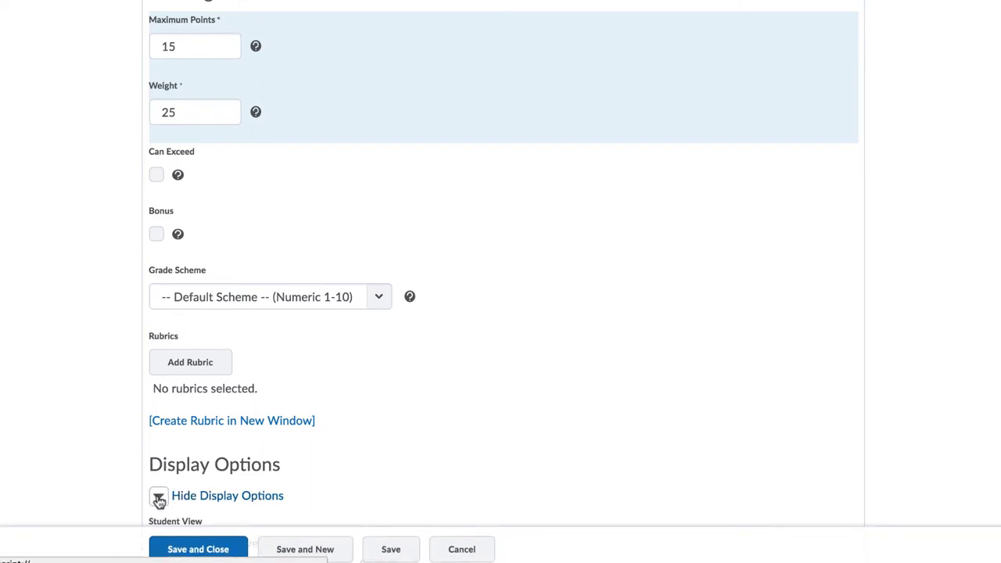
scroll(157, 499, down, 4)
scroll(157, 501, down, 1)
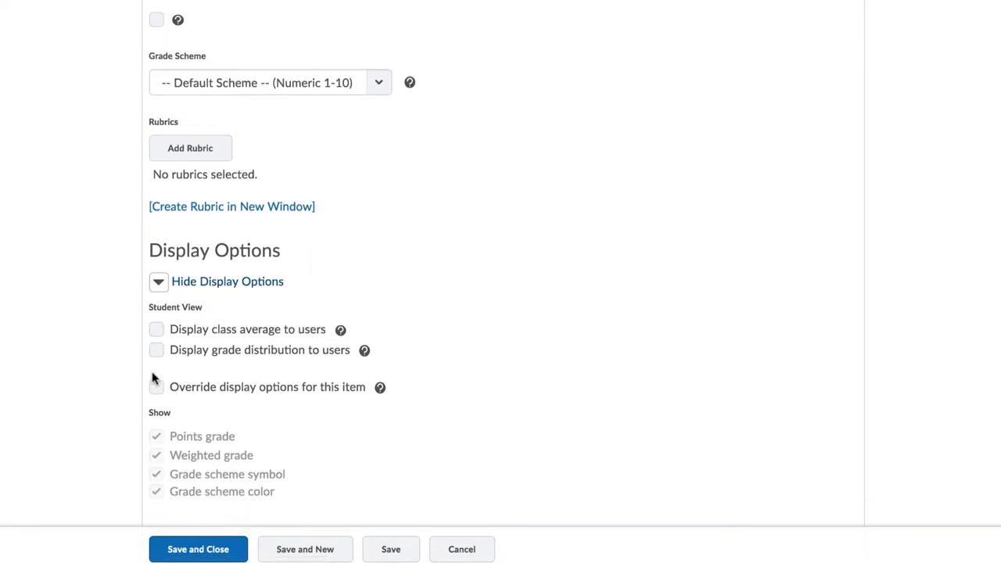
click(156, 329)
click(156, 350)
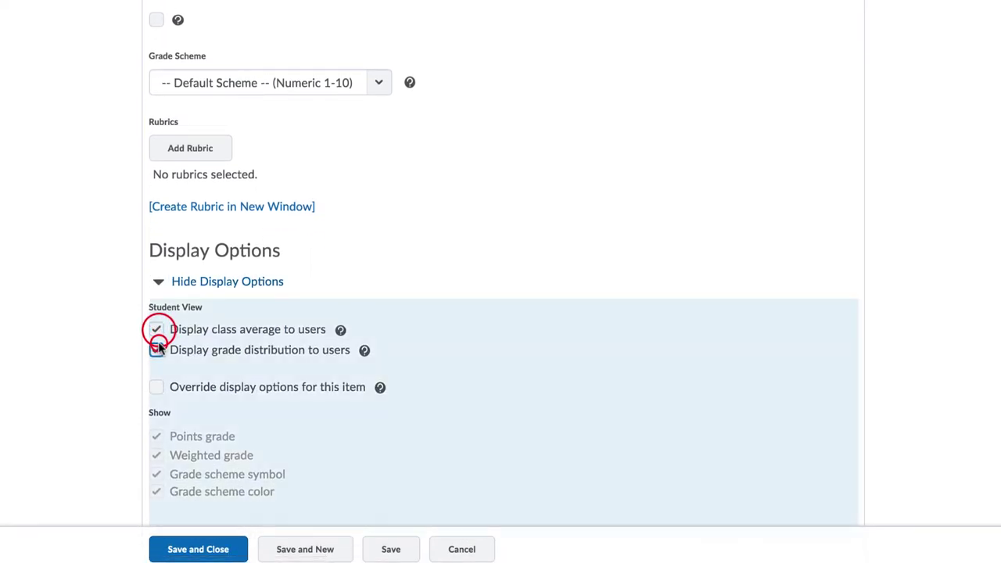
scroll(133, 412, down, 4)
scroll(134, 408, down, 2)
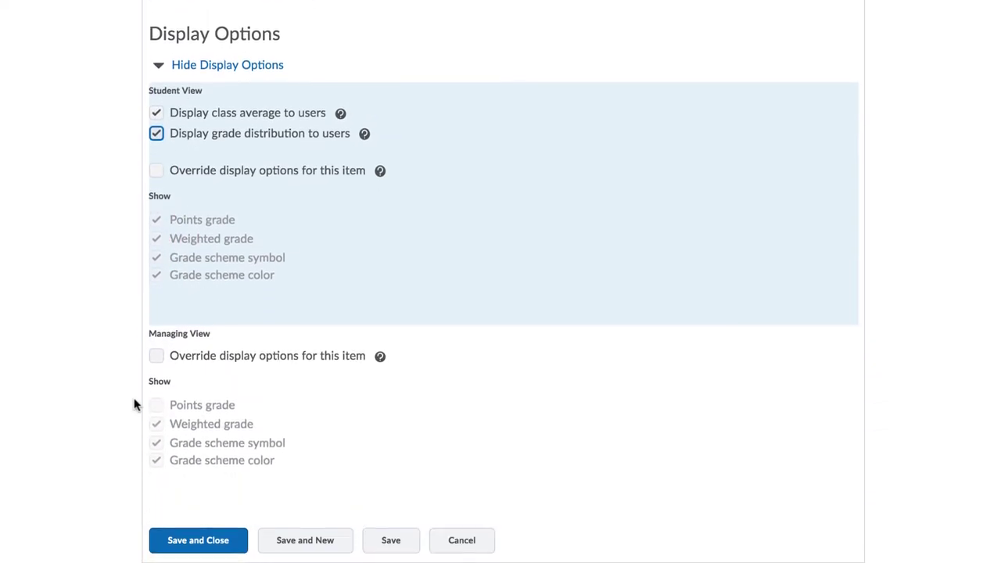
click(188, 546)
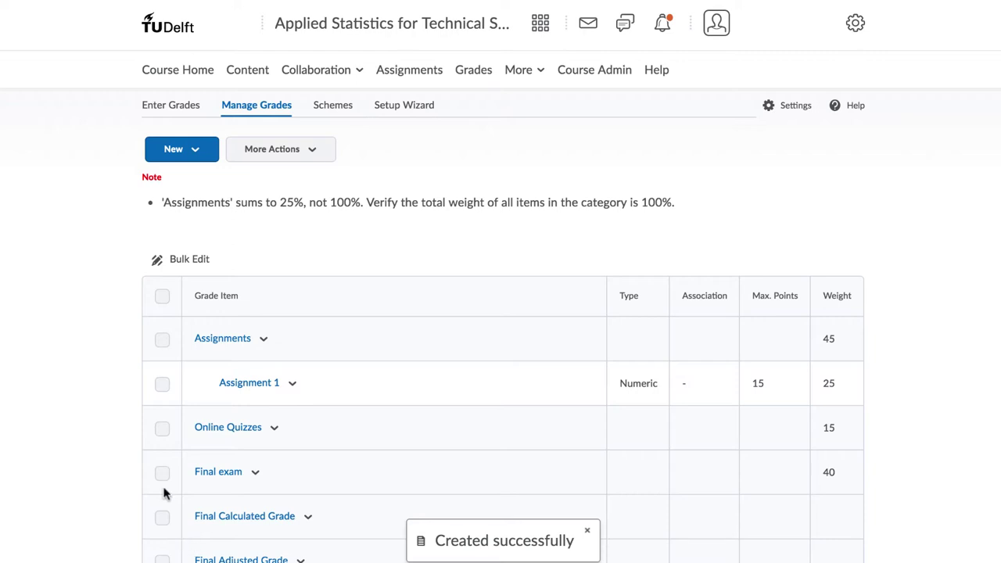
Step: Add a numeric grade item named Assignment 2 in the Assignments category with a weight of 75, and save and close it
click(190, 153)
click(190, 182)
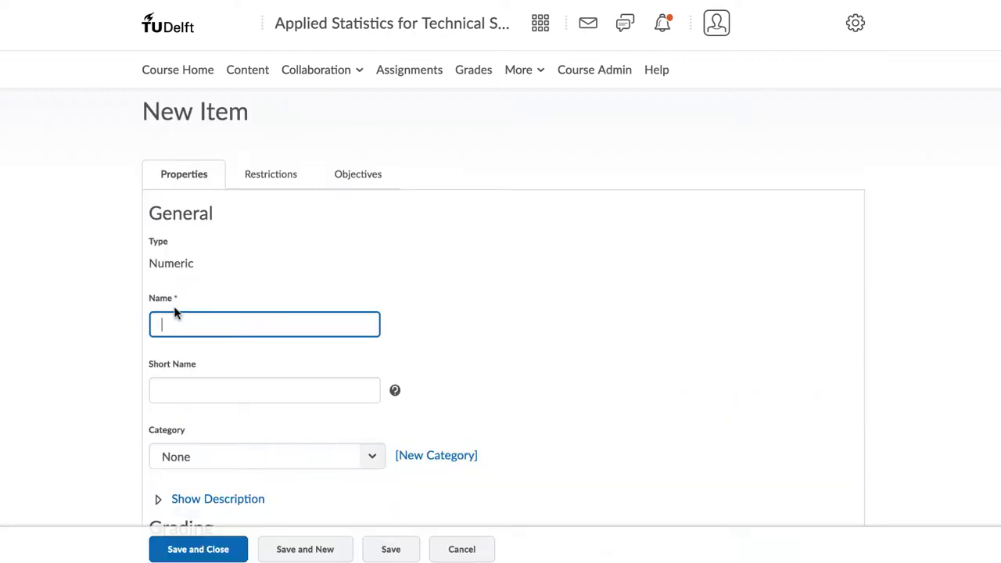
text(Assignment 2)
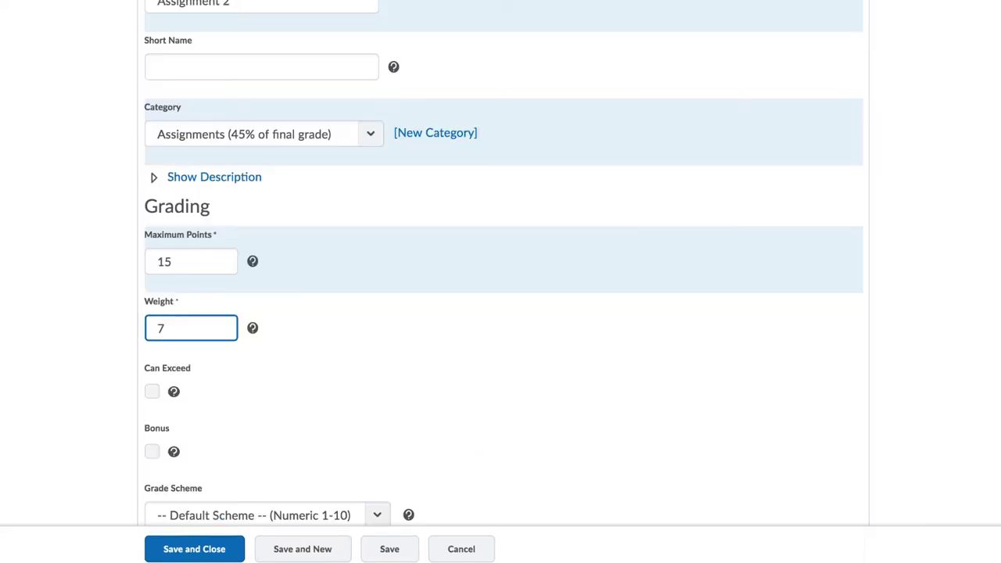
text(5)
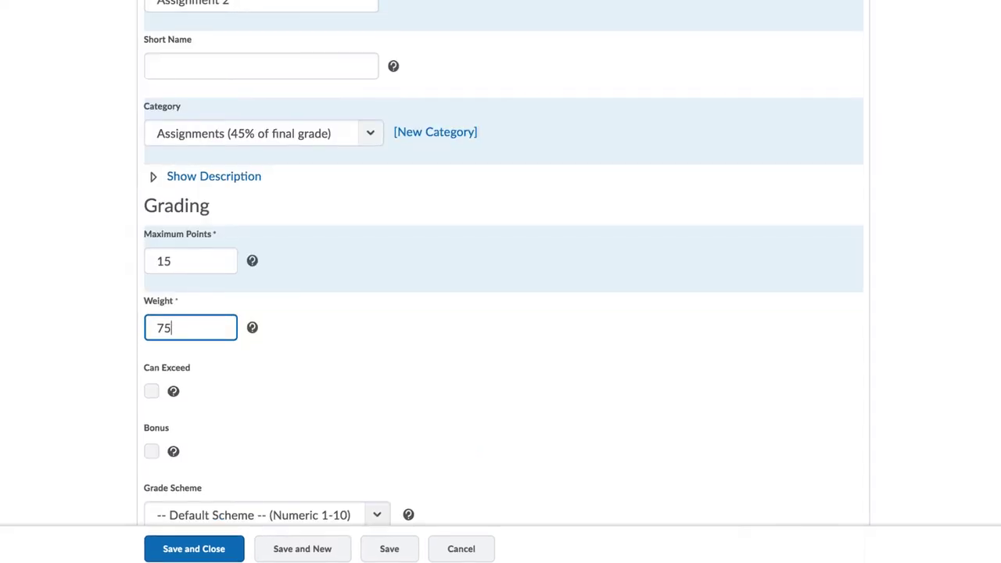
click(239, 545)
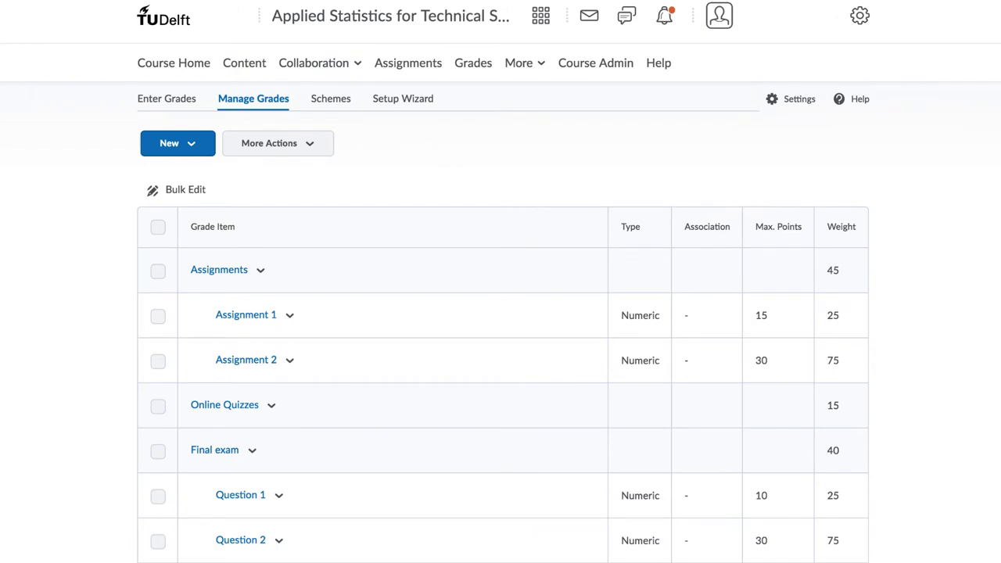
Step: Create a numeric grade item named Quiz 1 and assign it to the Online Quizzes category
click(208, 139)
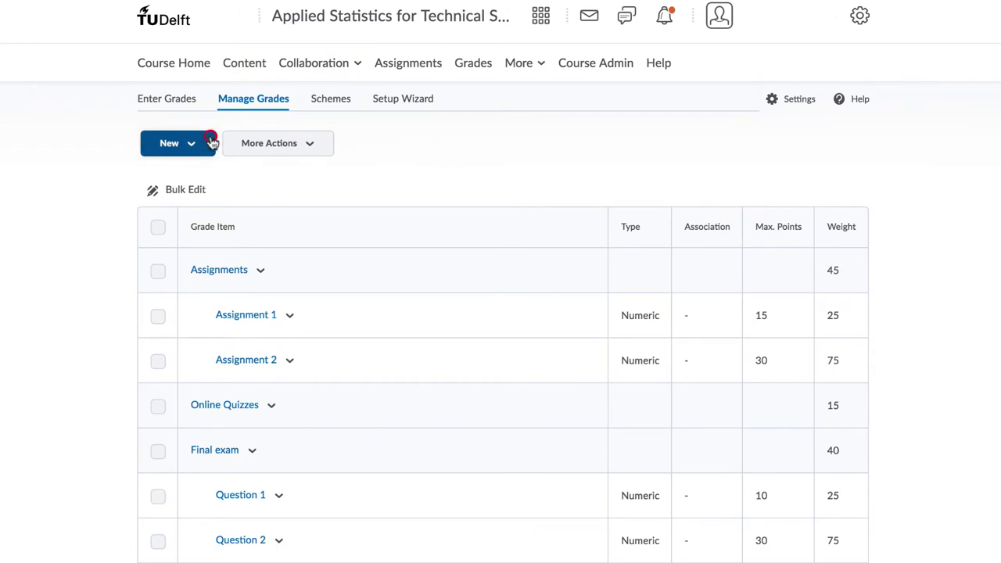
click(181, 177)
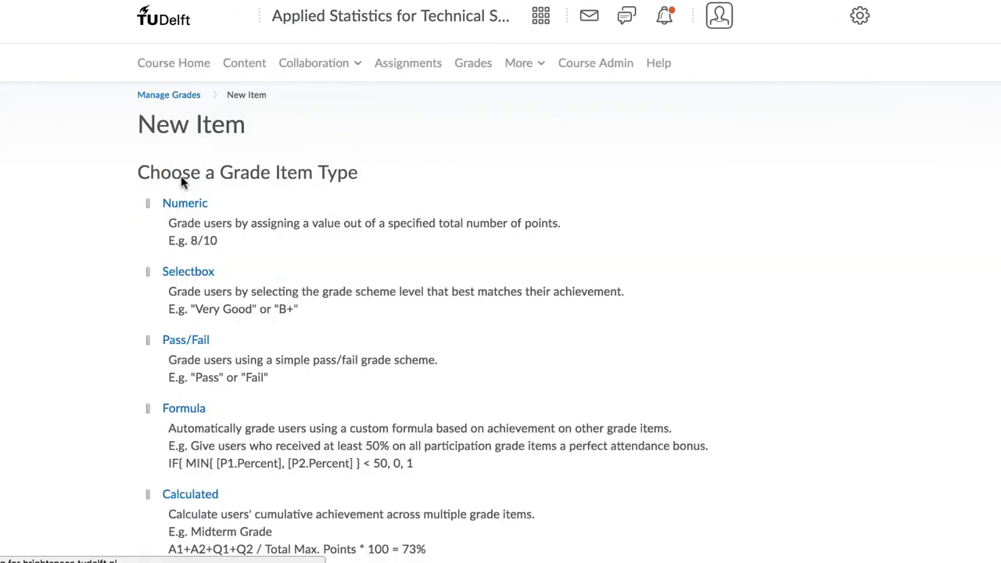
click(179, 208)
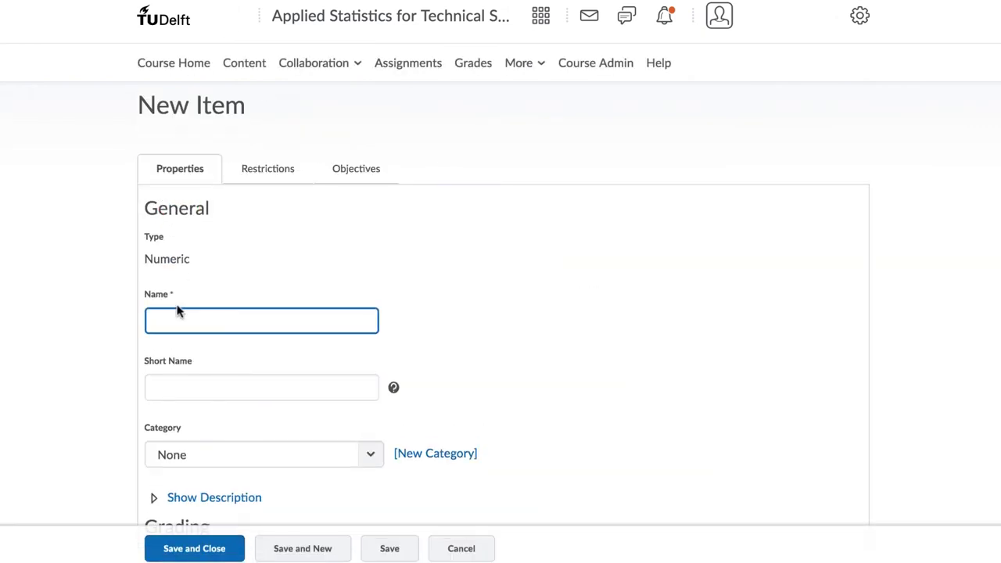
text(Quiz 1)
scroll(208, 349, down, 3)
click(216, 292)
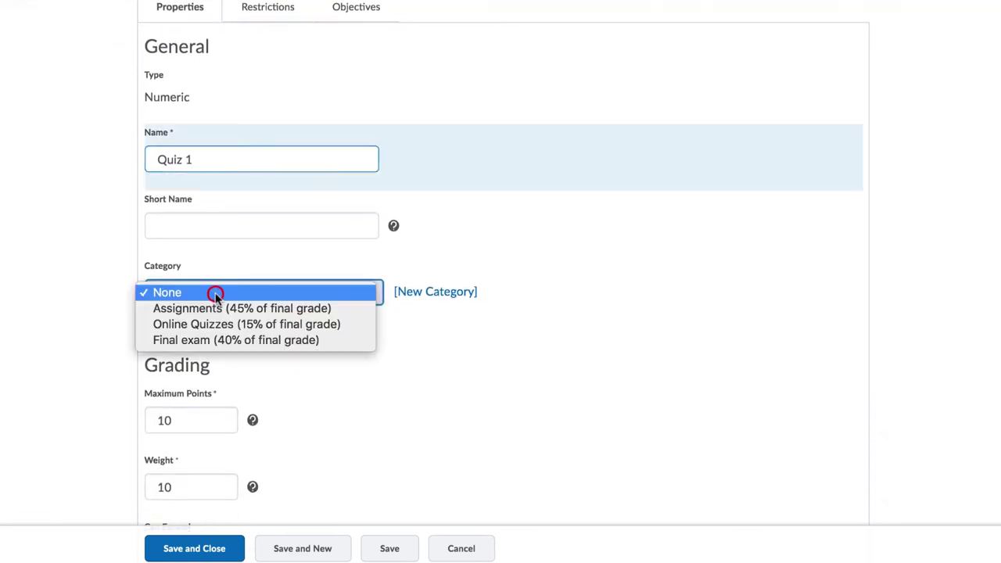
click(217, 325)
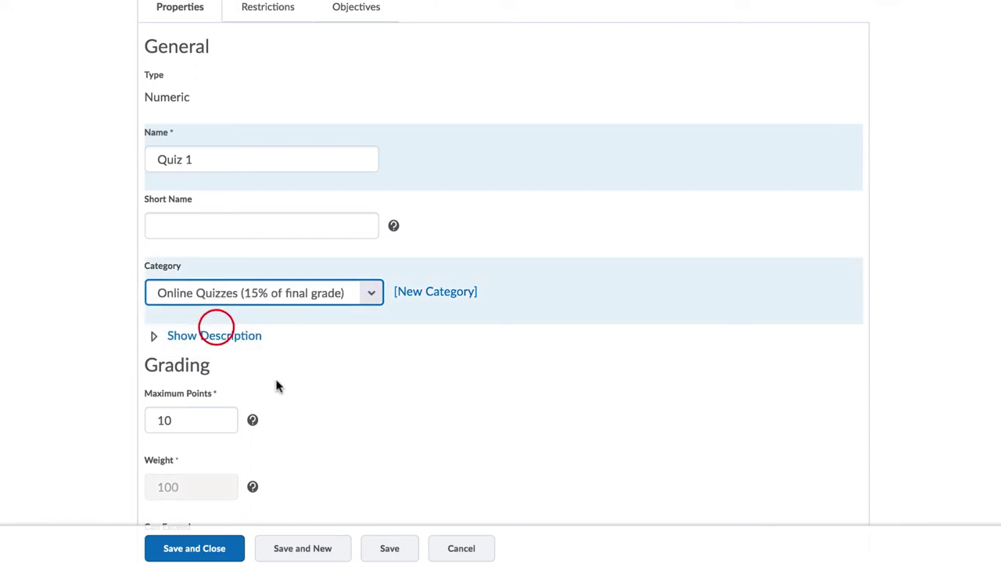
scroll(290, 395, down, 3)
scroll(289, 393, down, 1)
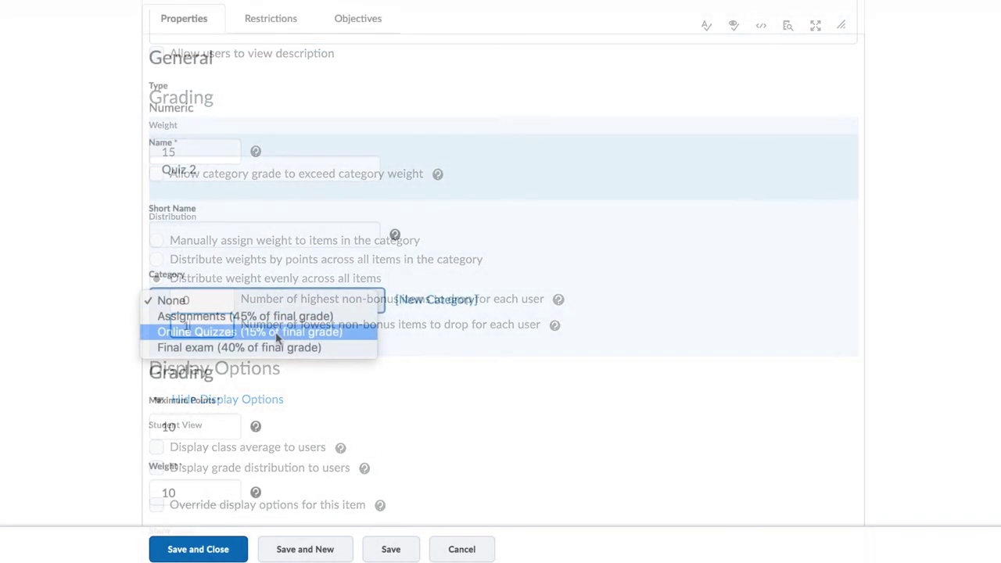
Step: Assign the new numeric grade items Quiz 2 and Quiz 3 to the Online Quizzes category
click(275, 332)
scroll(289, 410, down, 3)
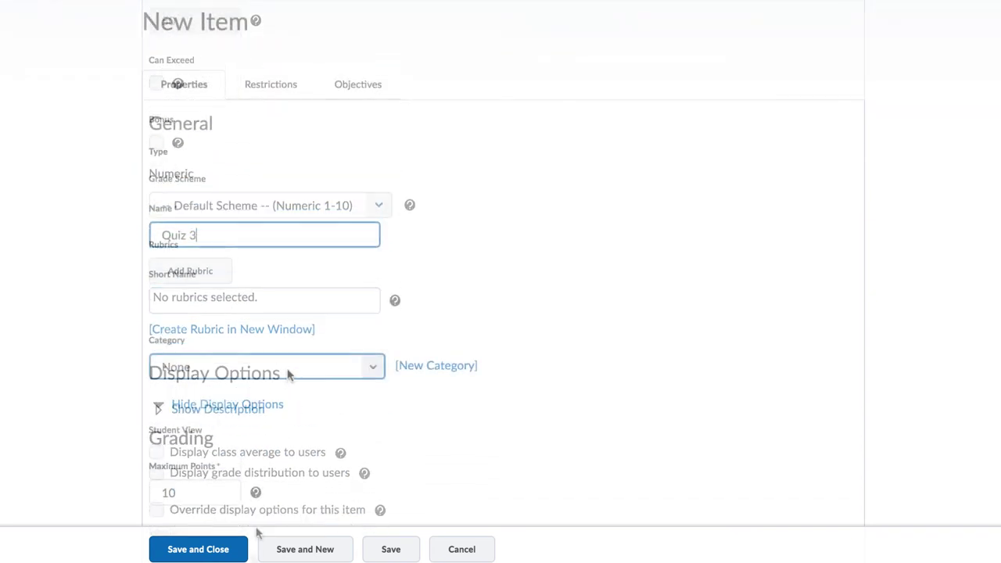
click(290, 373)
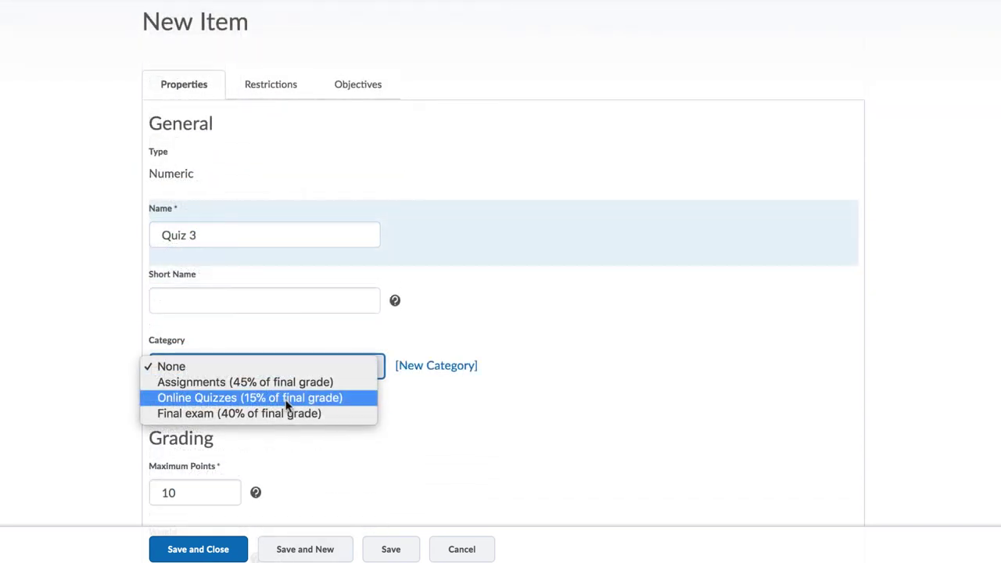
scroll(288, 460, down, 5)
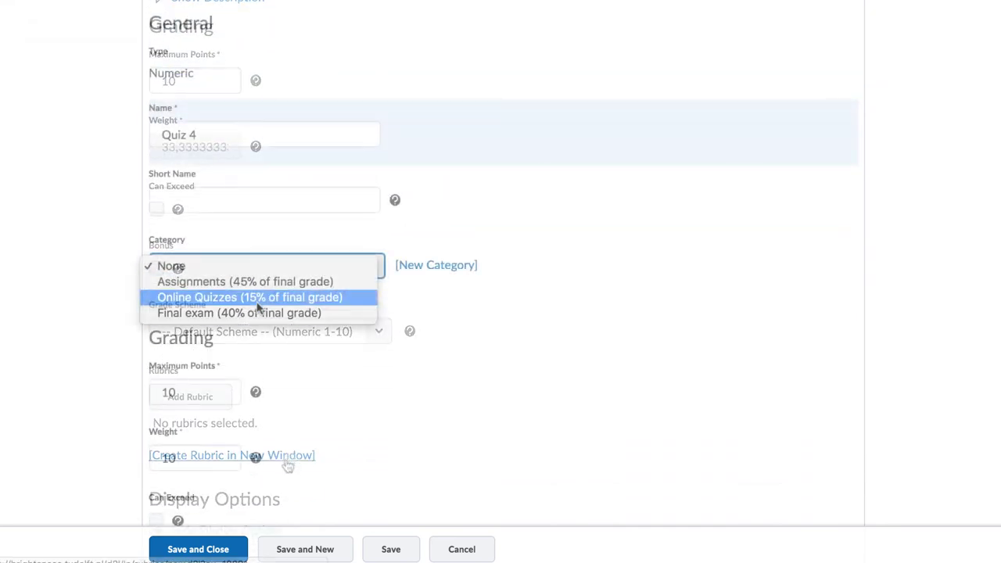
Step: Assign the new Quiz 4 item to the Online Quizzes category, keep the default grade scheme, and save and close it
click(258, 301)
scroll(264, 367, down, 4)
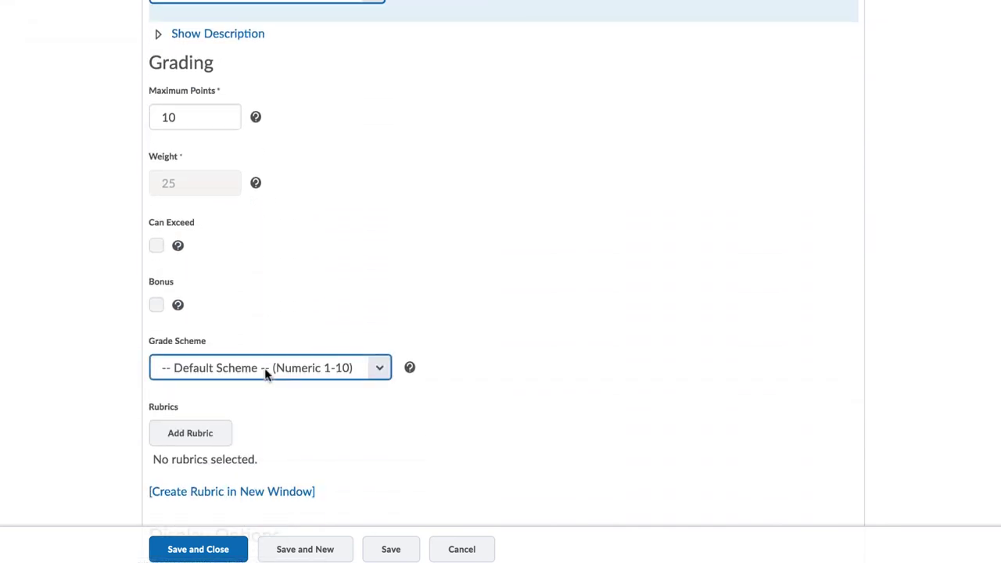
scroll(268, 344, down, 1)
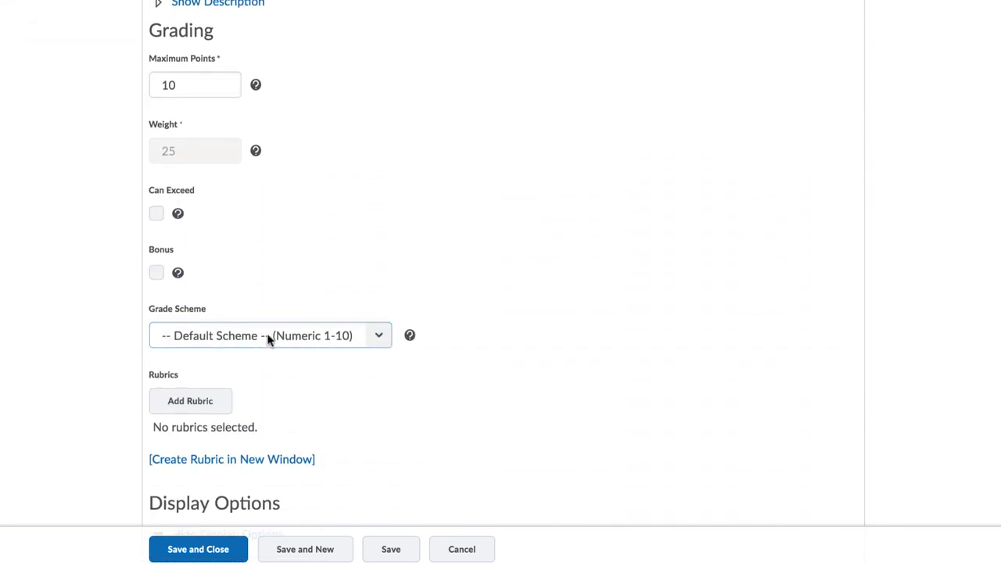
scroll(257, 409, down, 2)
click(222, 553)
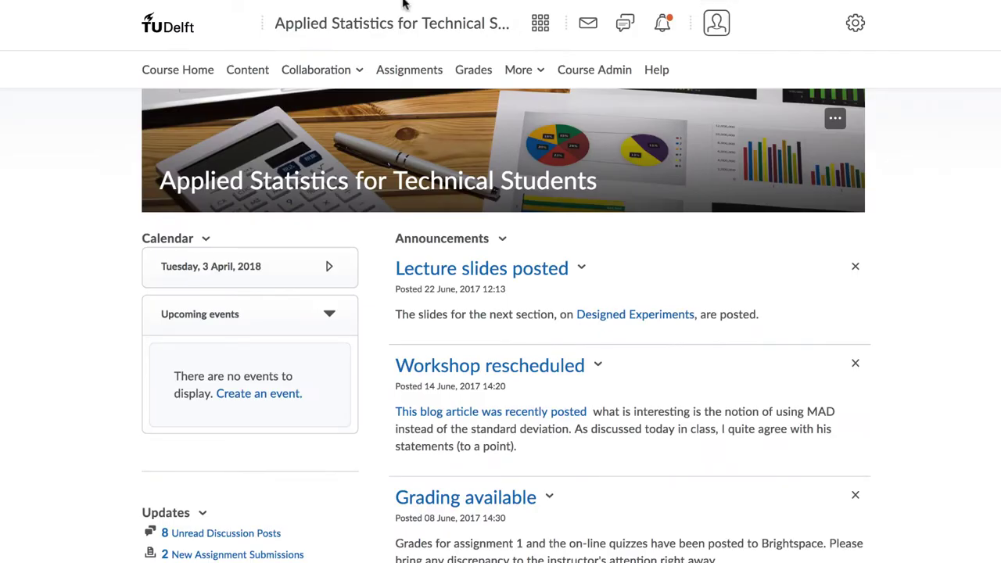
Step: Open the course's grade book and start a new numeric grade item named Question 1
click(474, 72)
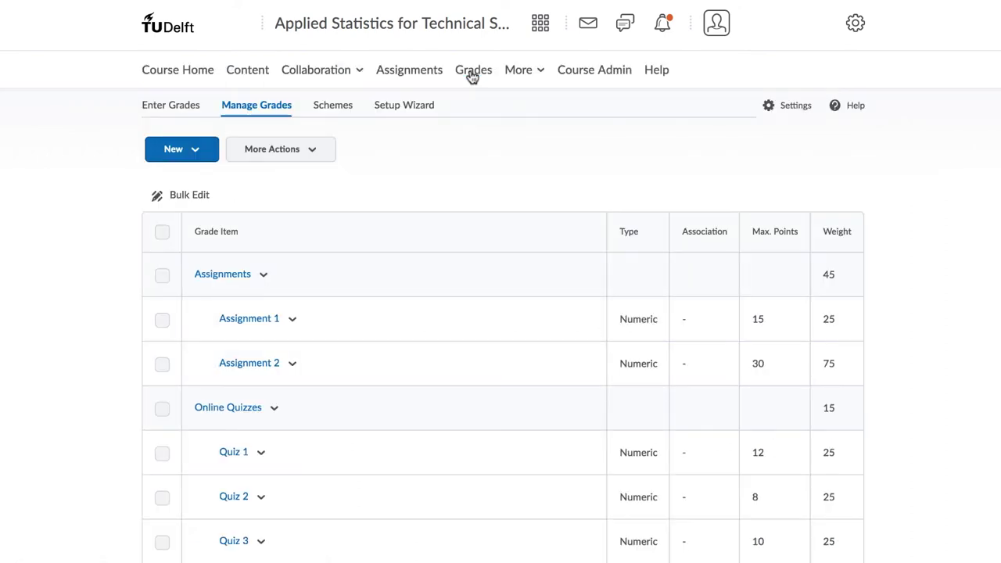
click(188, 153)
click(188, 158)
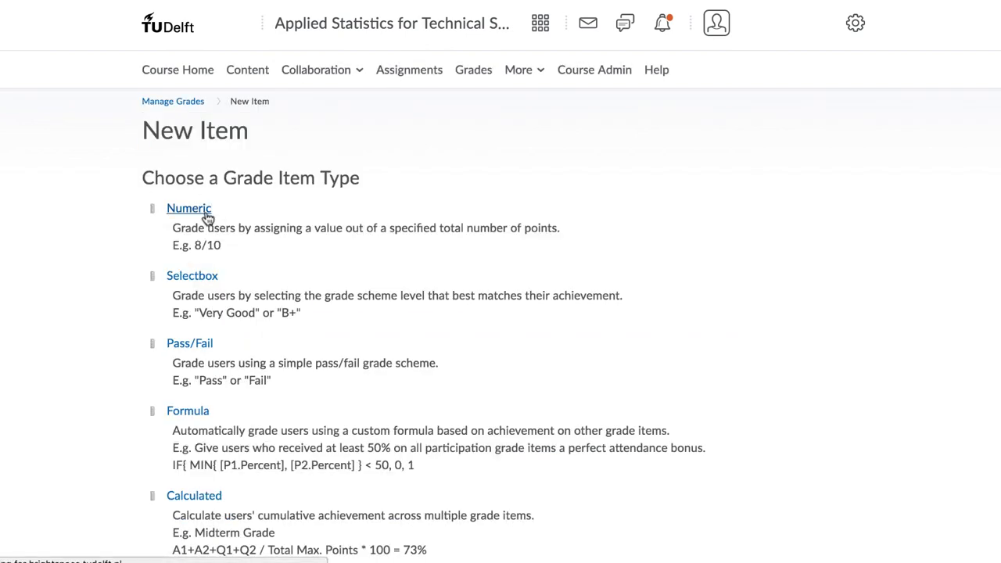
click(207, 218)
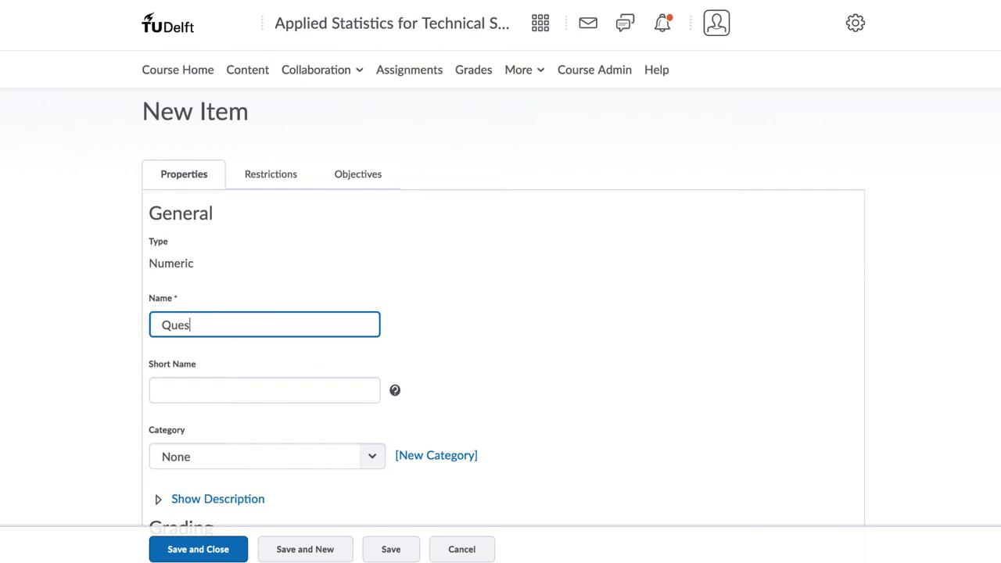
text(Question 1)
scroll(206, 360, down, 5)
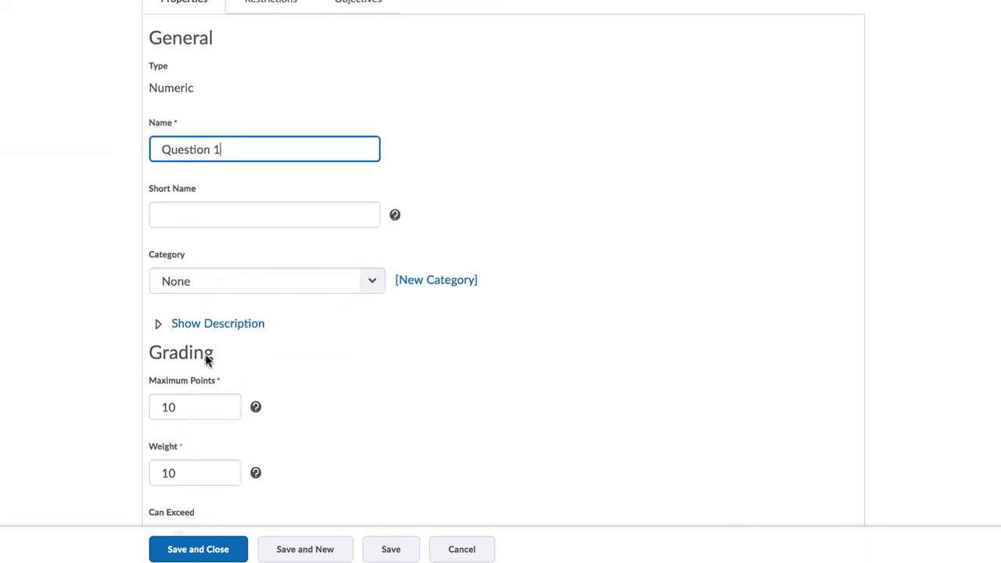
Step: Assign Question 1 to the Final exam category, keeping its maximum points and default grade scheme, and save and close it
click(227, 266)
click(219, 307)
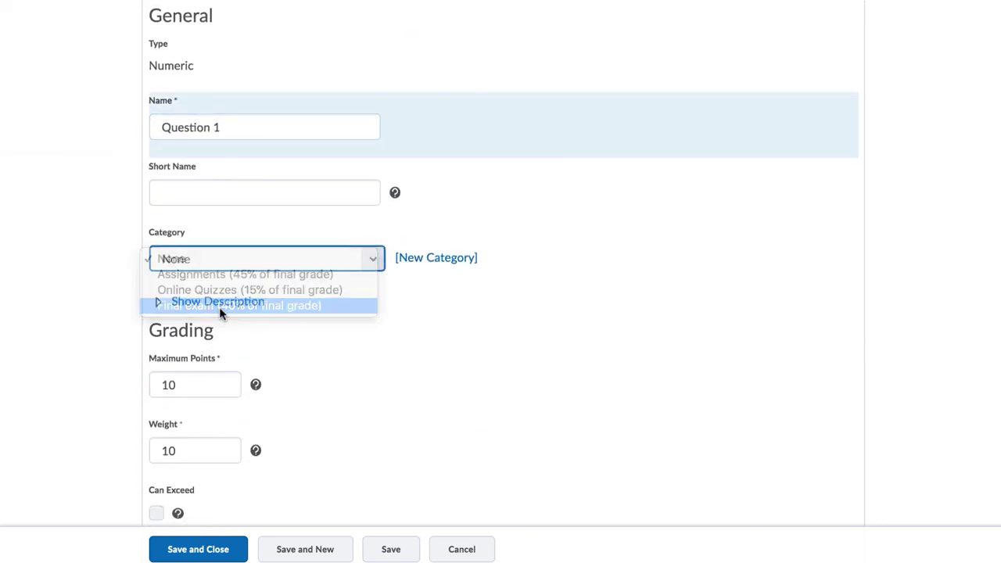
scroll(224, 342, down, 3)
scroll(223, 342, down, 5)
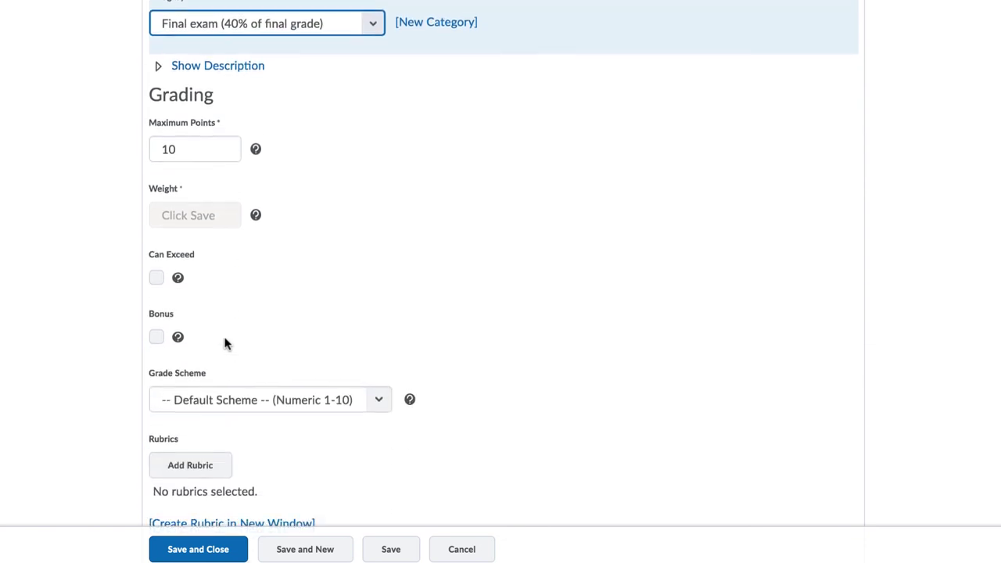
click(207, 552)
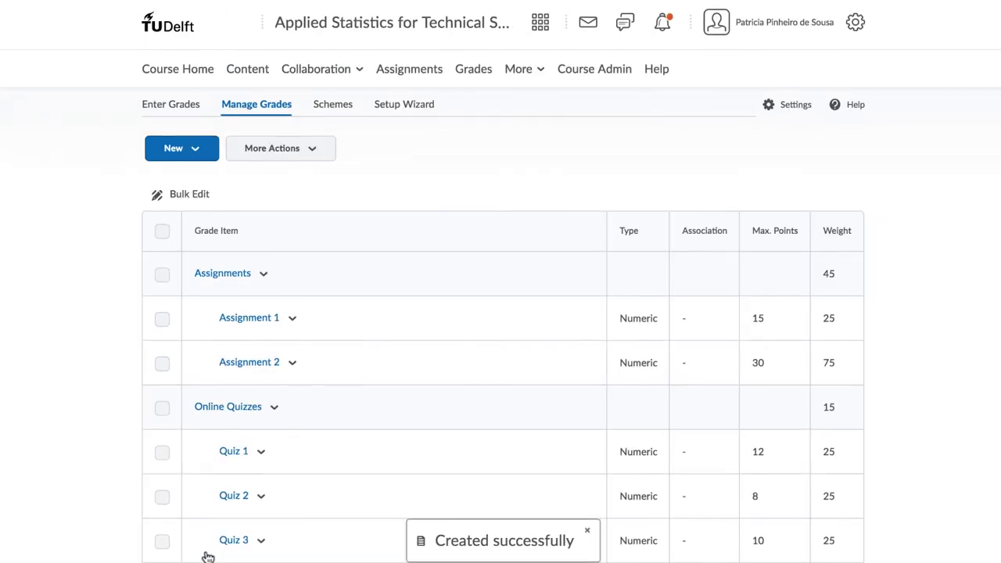
scroll(208, 556, down, 3)
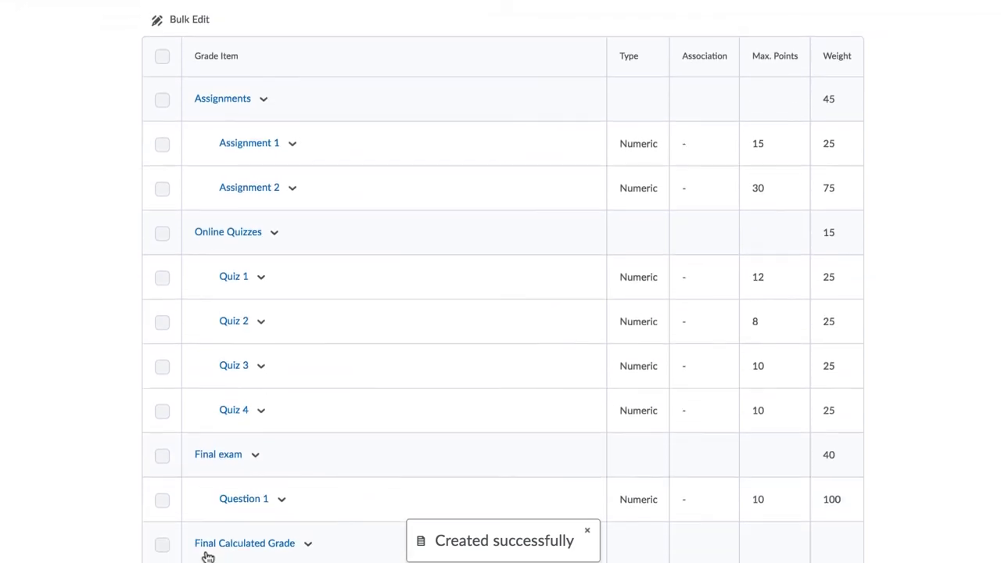
Step: Start a new numeric grade item named Question 2 and assign it to the Final exam category
scroll(208, 555, up, 2)
click(197, 94)
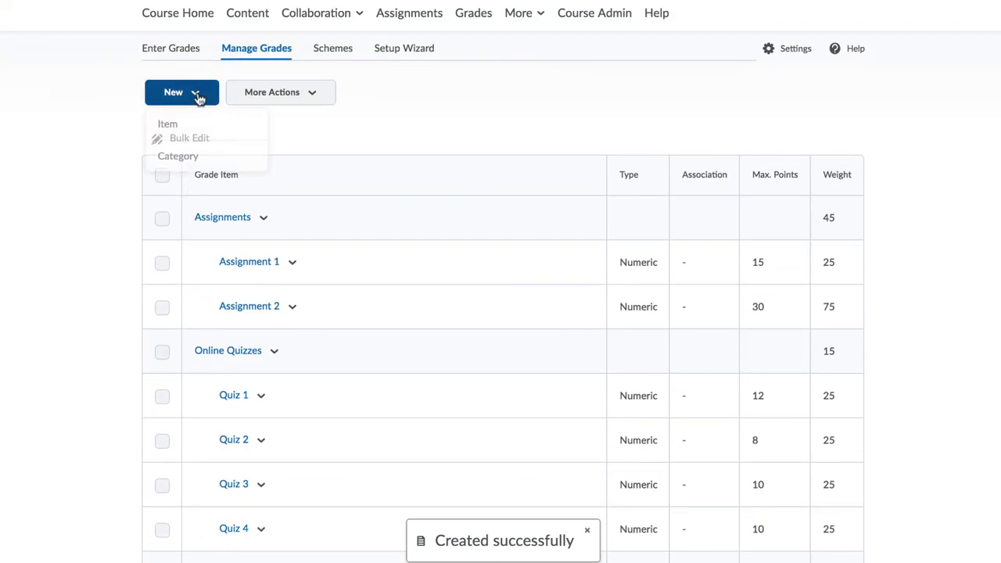
click(195, 125)
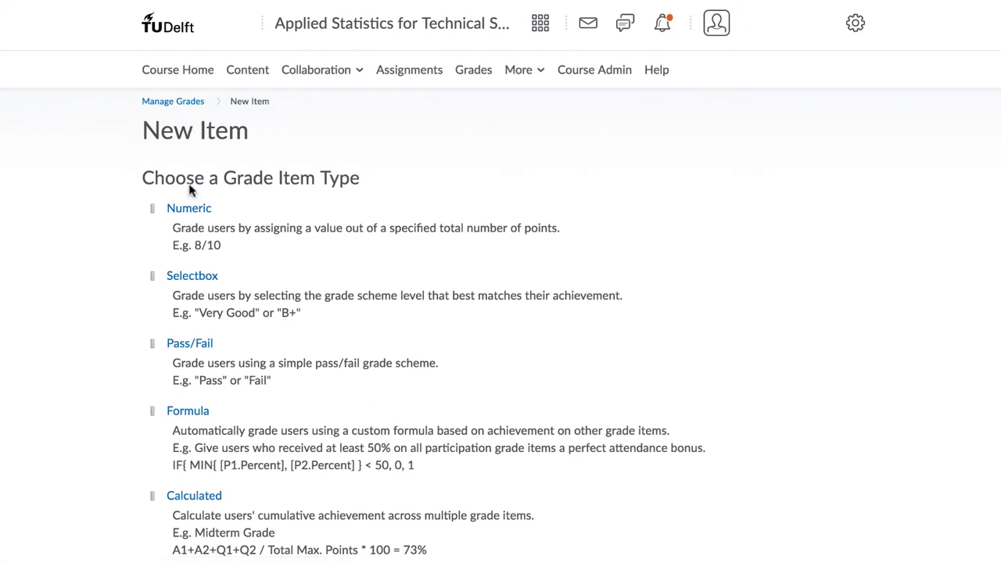
click(190, 209)
scroll(191, 213, down, 2)
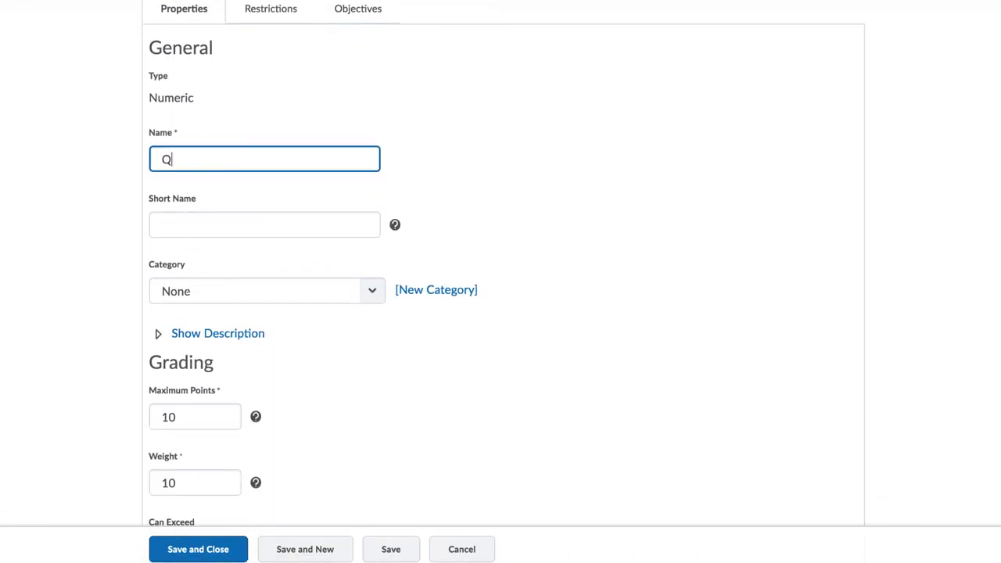
click(212, 290)
click(210, 341)
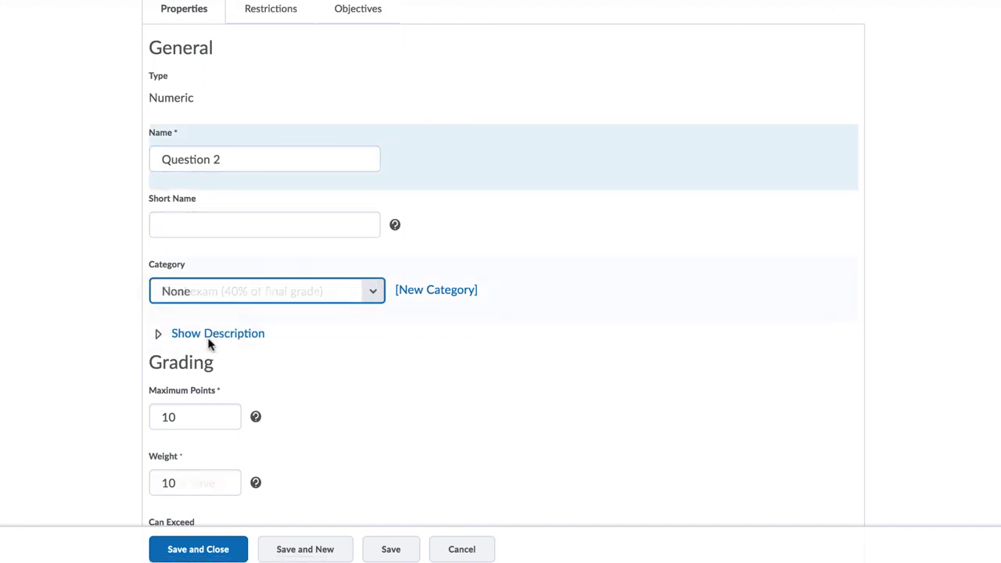
Step: Set Question 2's maximum points to 30, keep the default grade scheme, and save and close the item
click(183, 414)
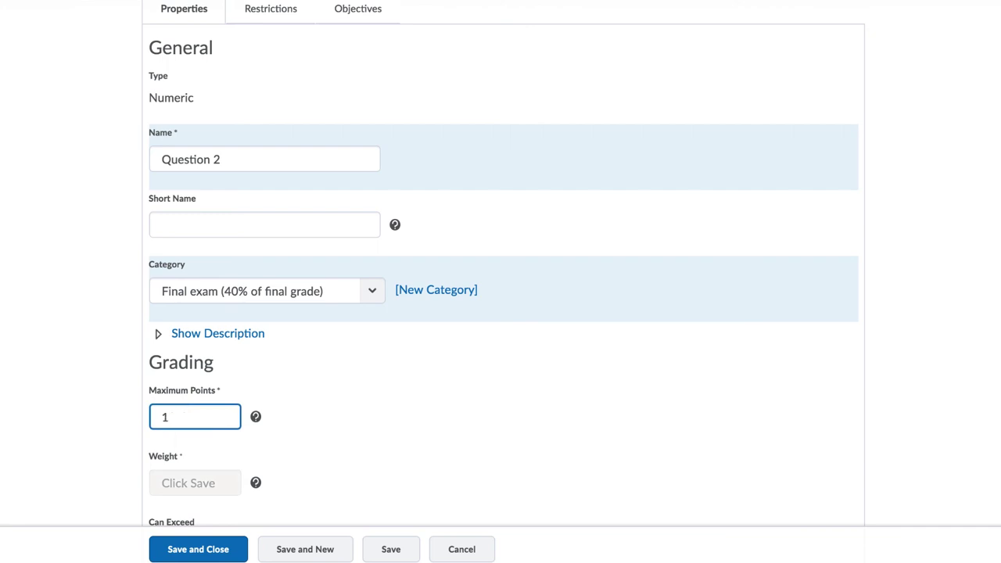
text(30)
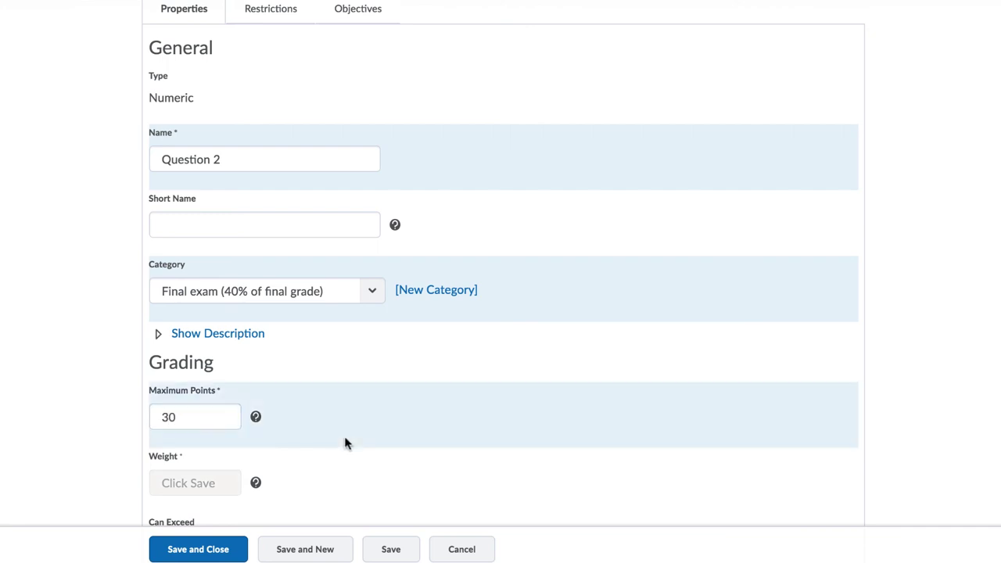
scroll(346, 443, down, 6)
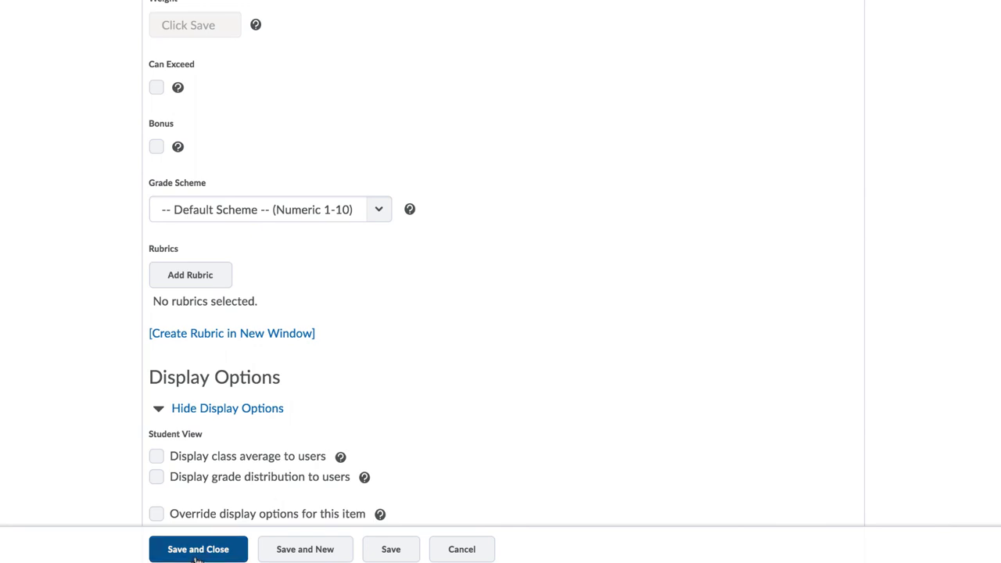
click(197, 557)
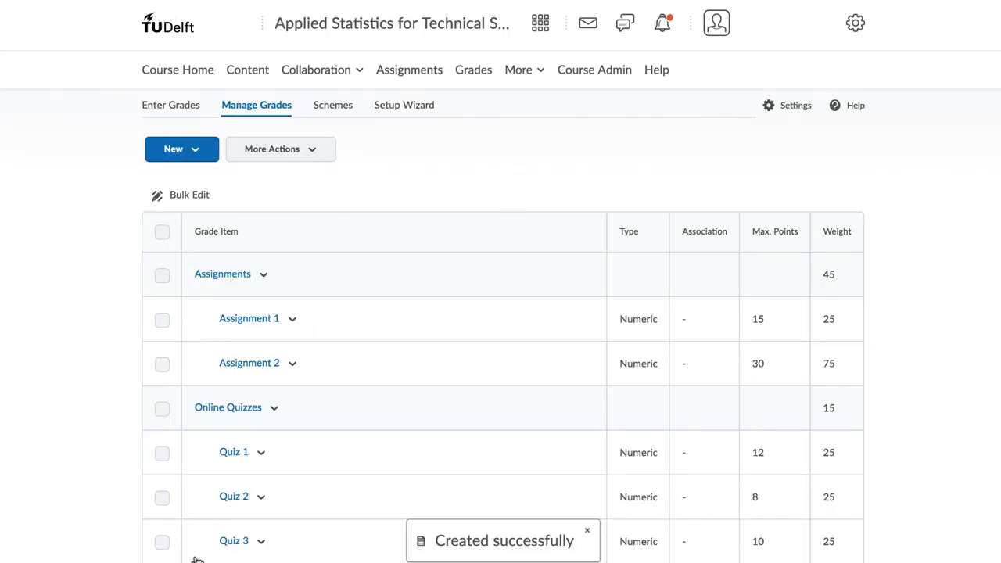
scroll(197, 557, down, 4)
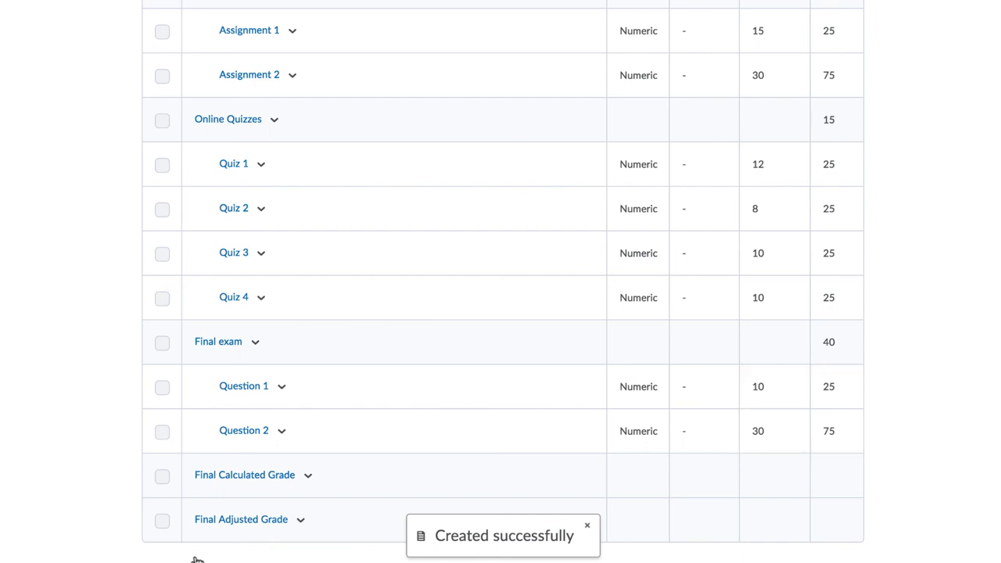
scroll(197, 559, up, 4)
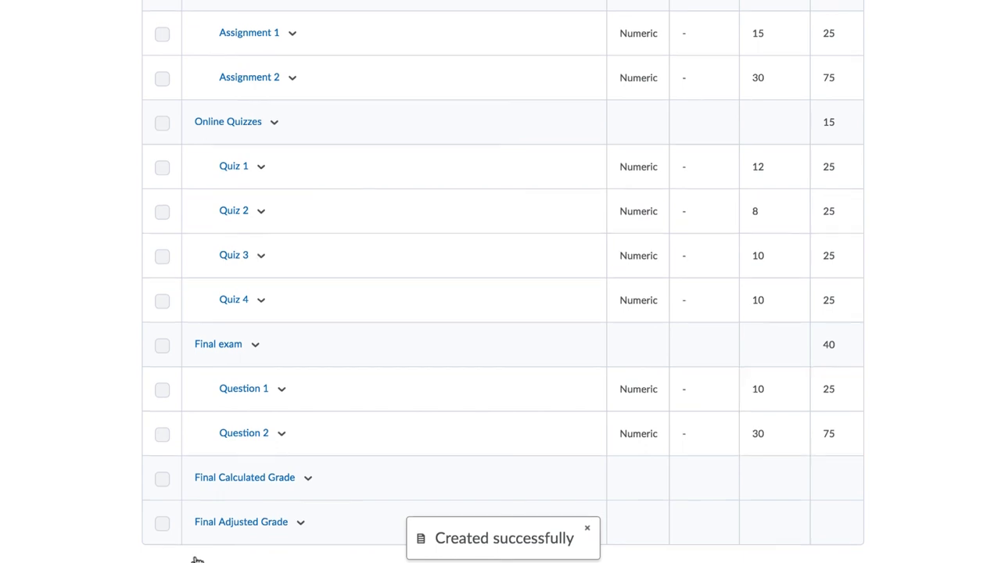